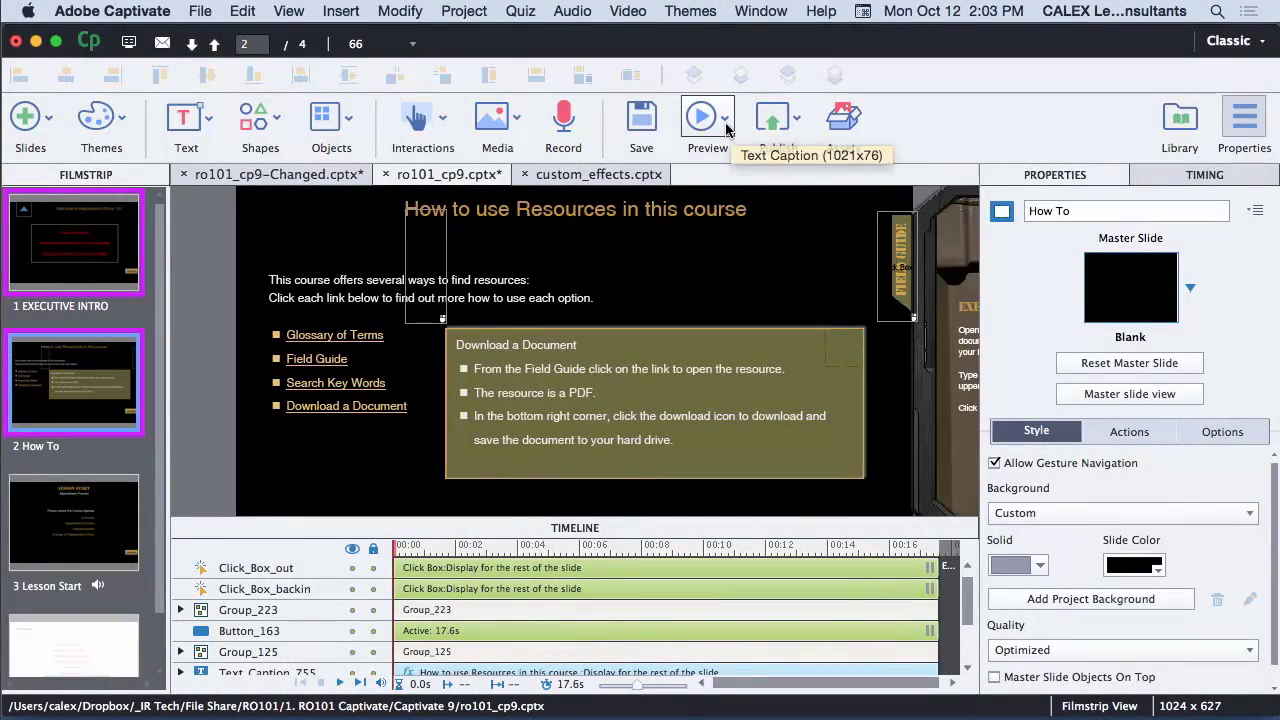
# Preview the next five slides, sliding the Field Guide panel out, back, and out again
pyautogui.click(727, 122)
pyautogui.click(740, 297)
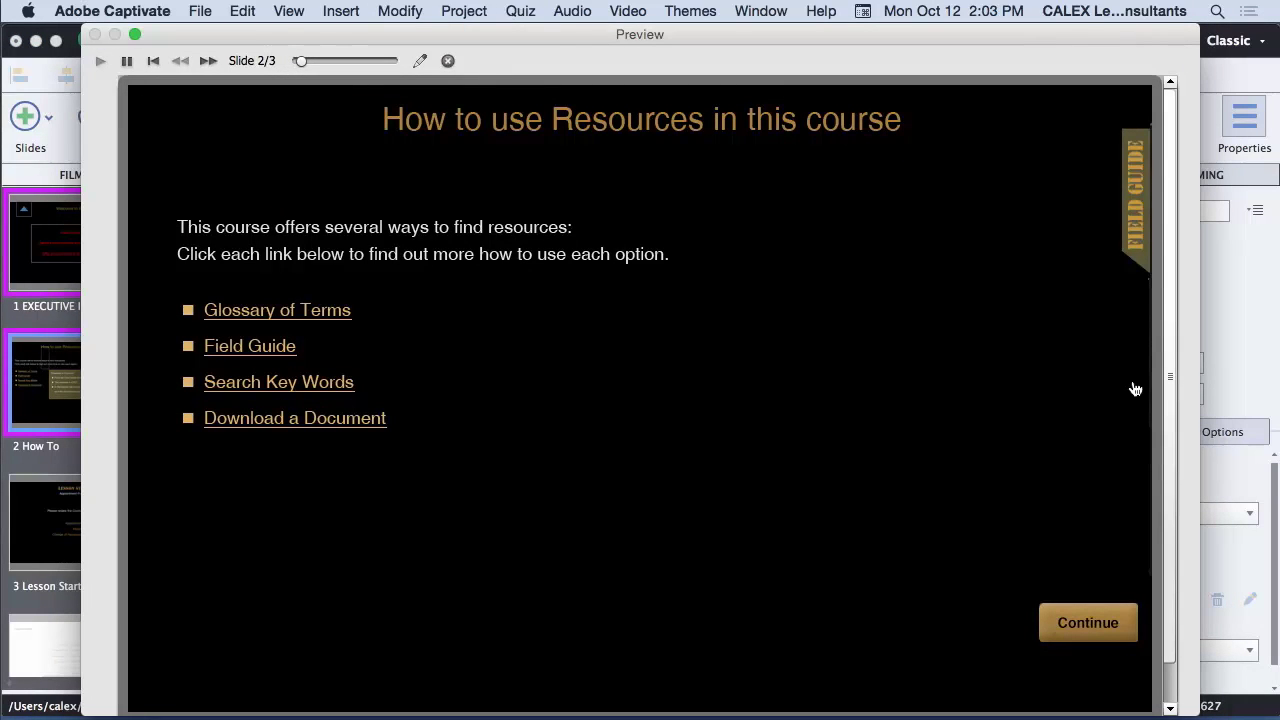
pyautogui.click(1137, 230)
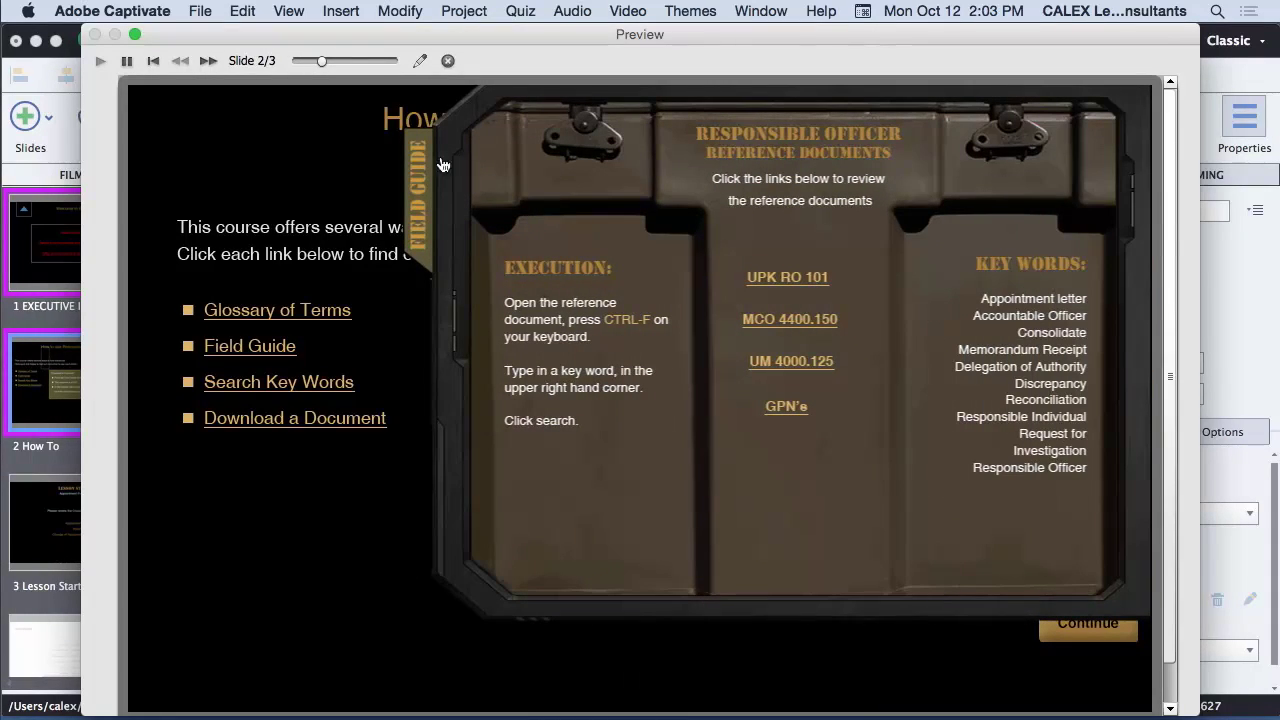
pyautogui.click(421, 226)
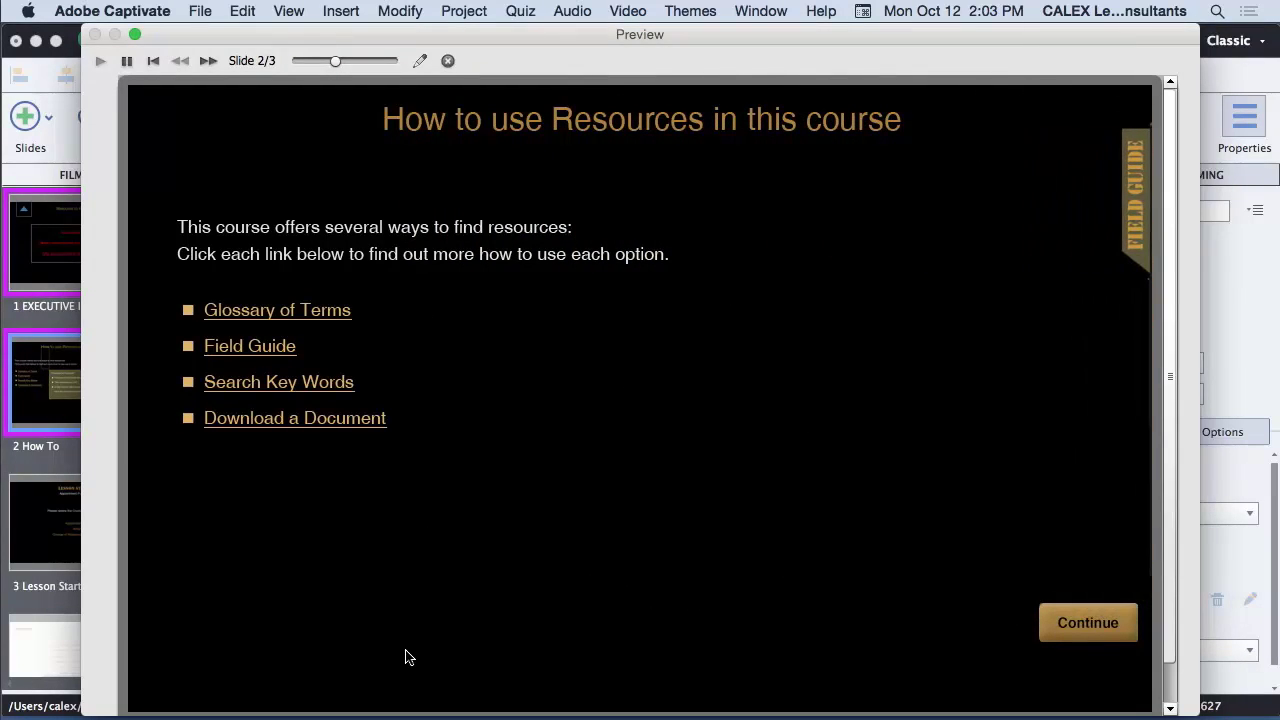
pyautogui.click(1142, 160)
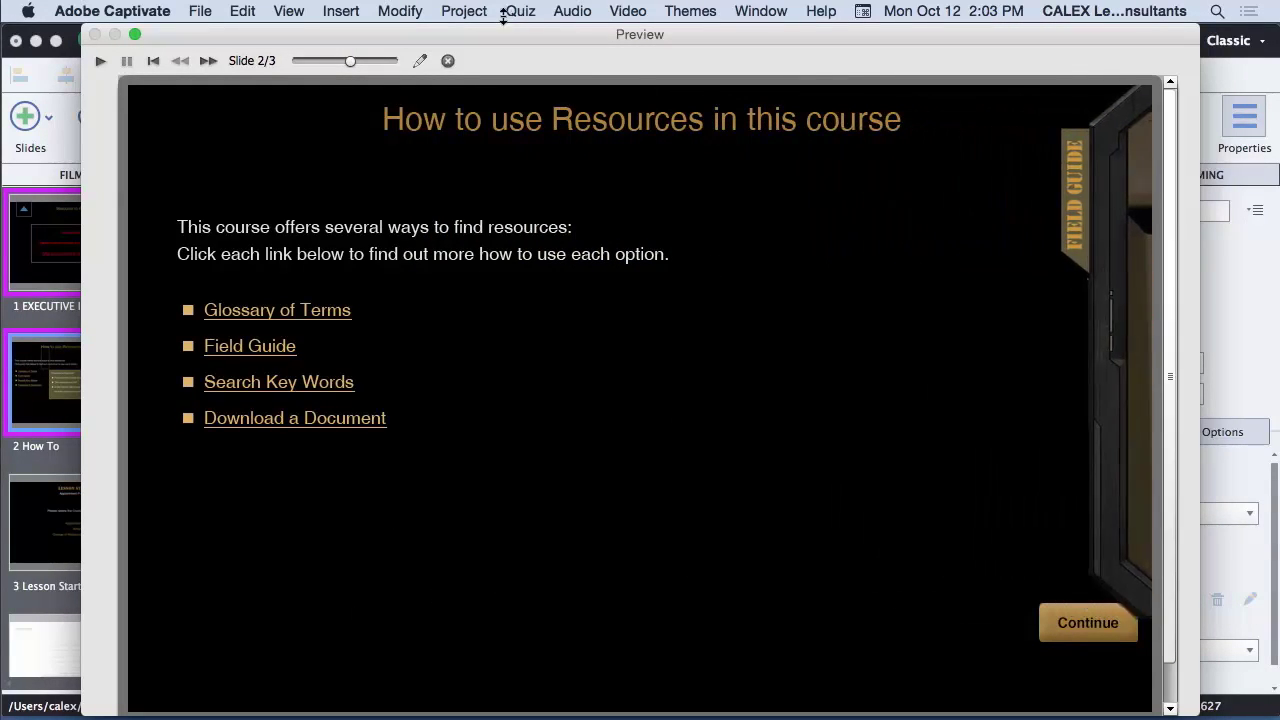
pyautogui.click(447, 62)
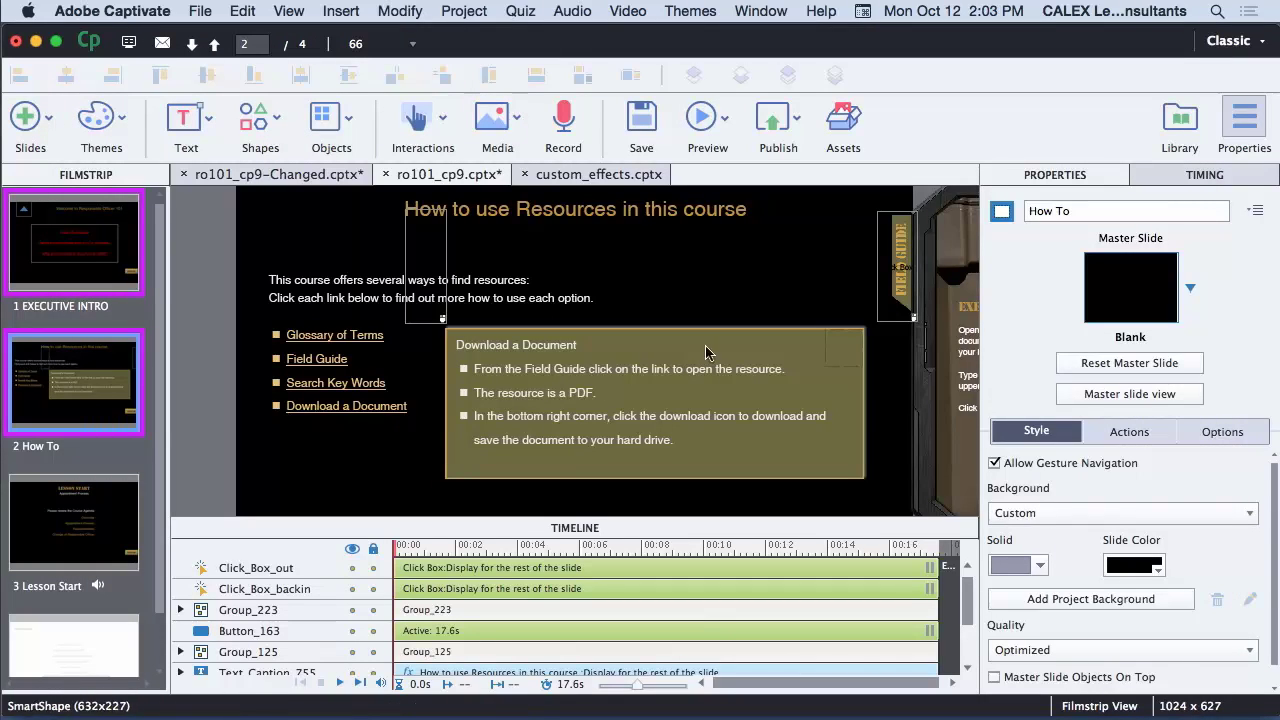
# Review Click_Box_out's FieldGuide_grp action, its variables and ELSE branch, then select Group_223
pyautogui.click(893, 305)
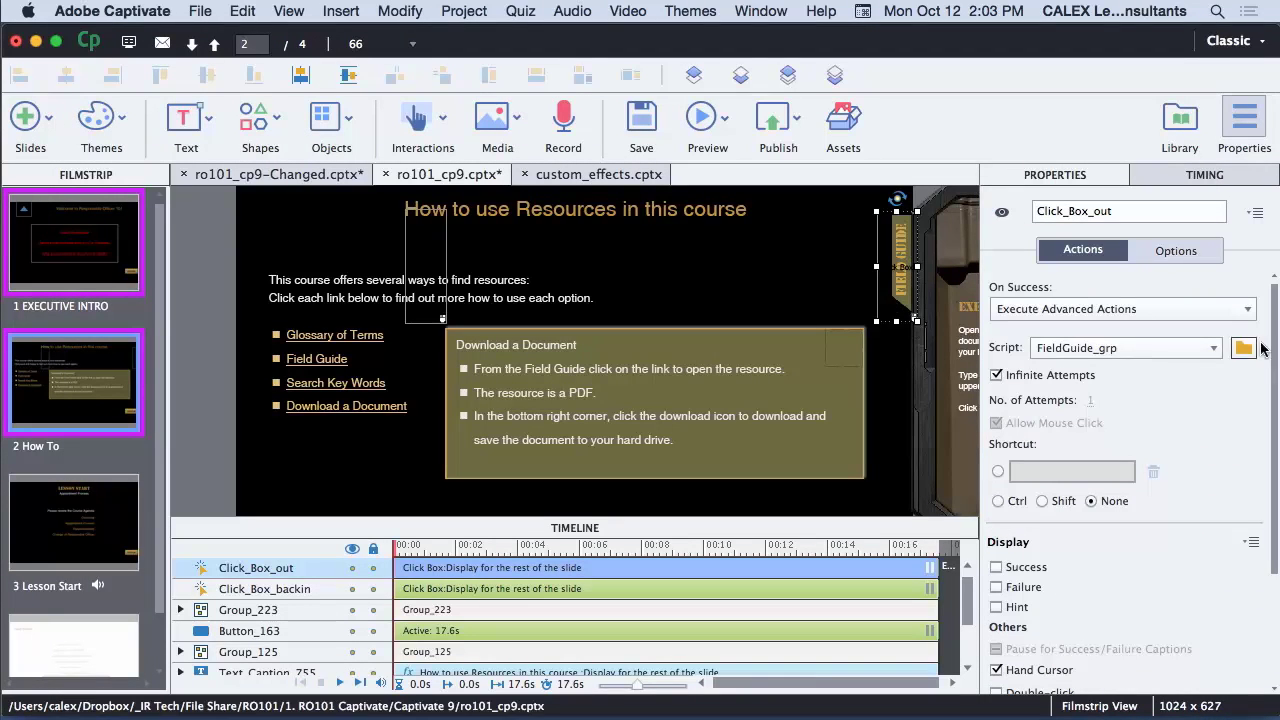
pyautogui.click(1244, 347)
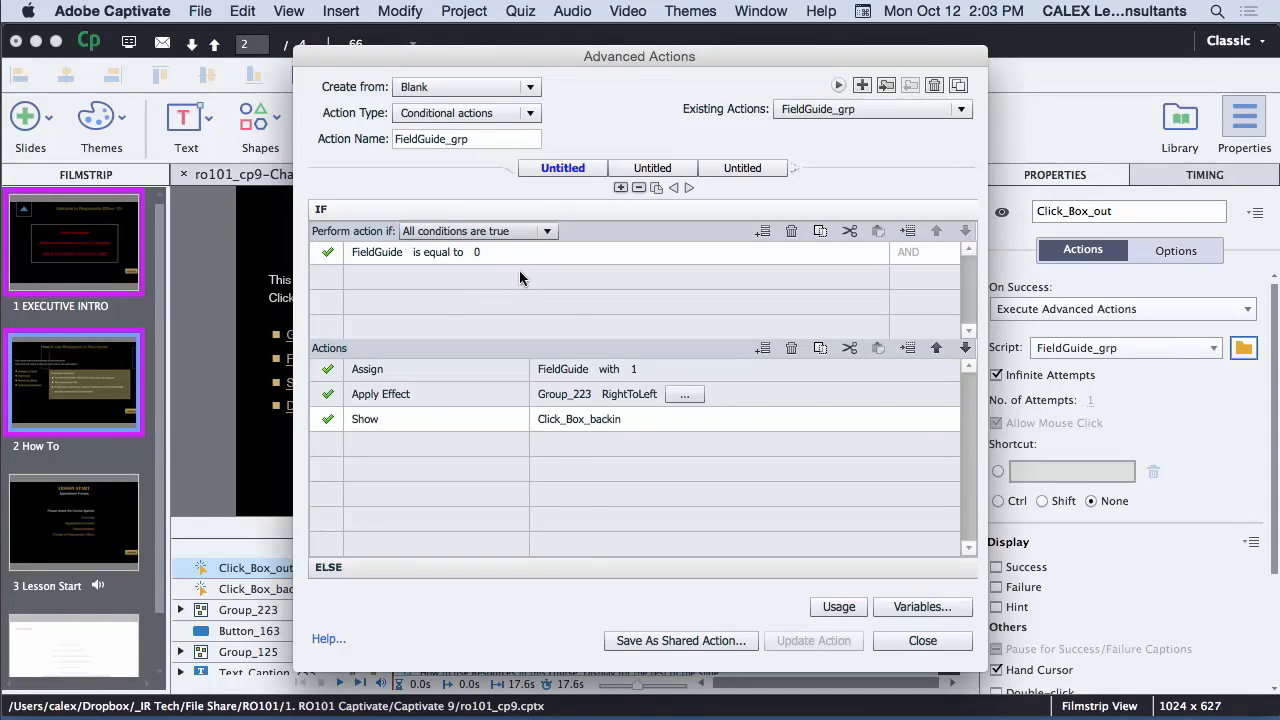
pyautogui.click(936, 606)
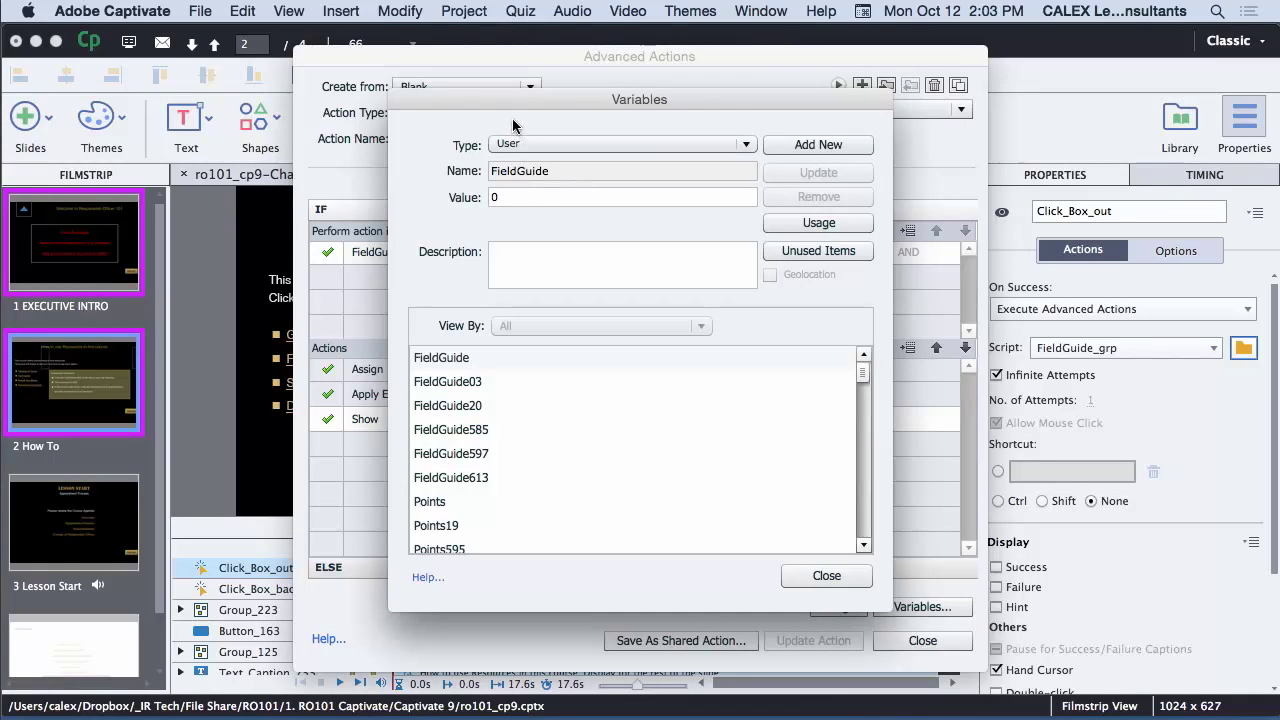
pyautogui.moveTo(686, 97); pyautogui.dragTo(677, 94)
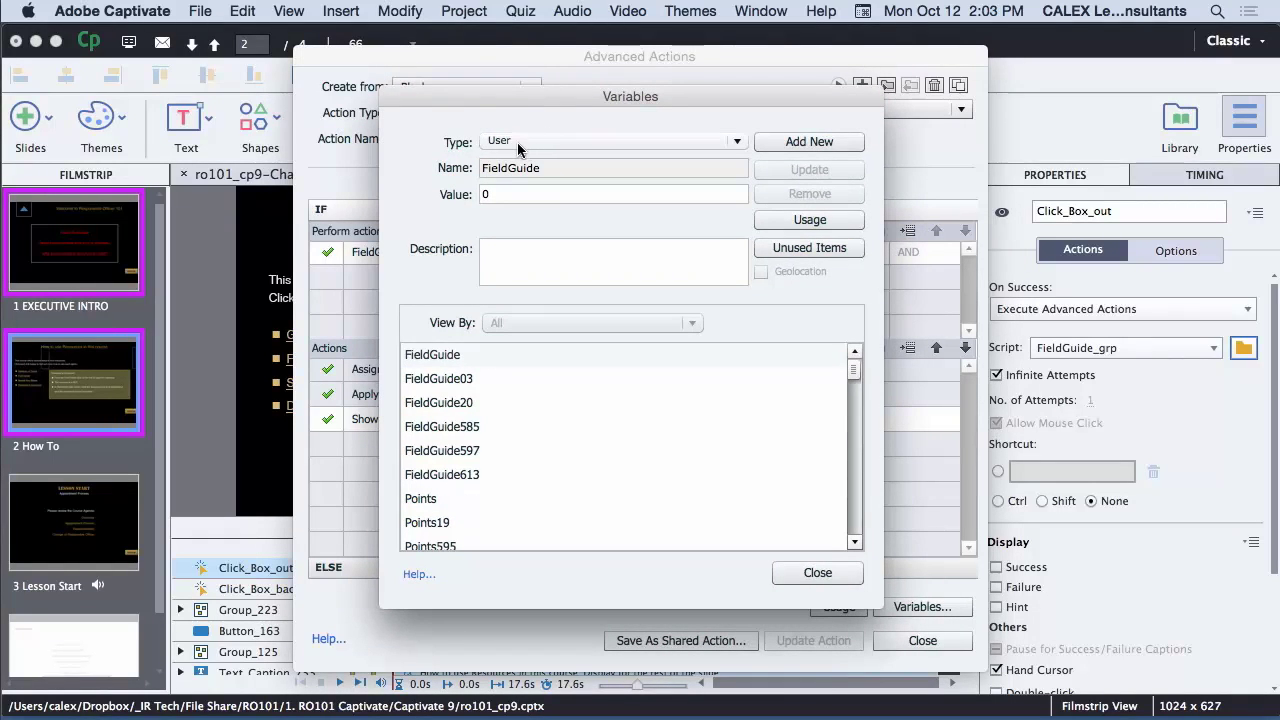
pyautogui.click(818, 573)
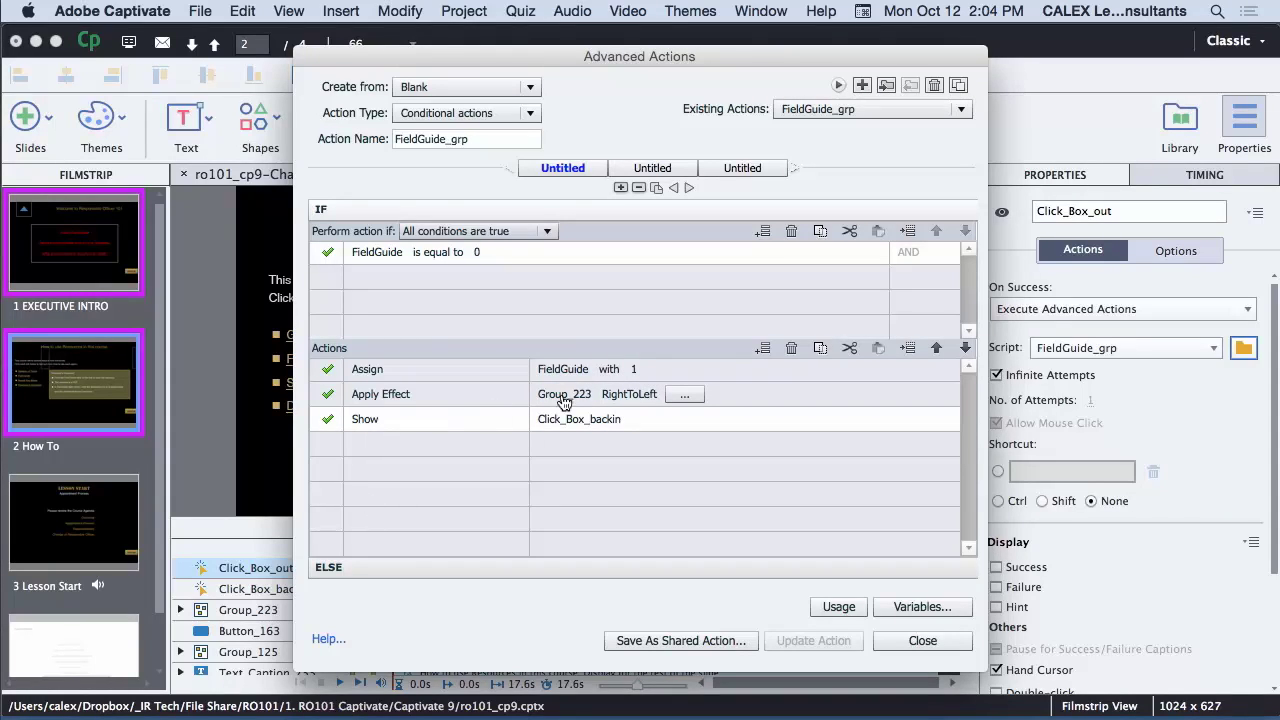
pyautogui.click(357, 567)
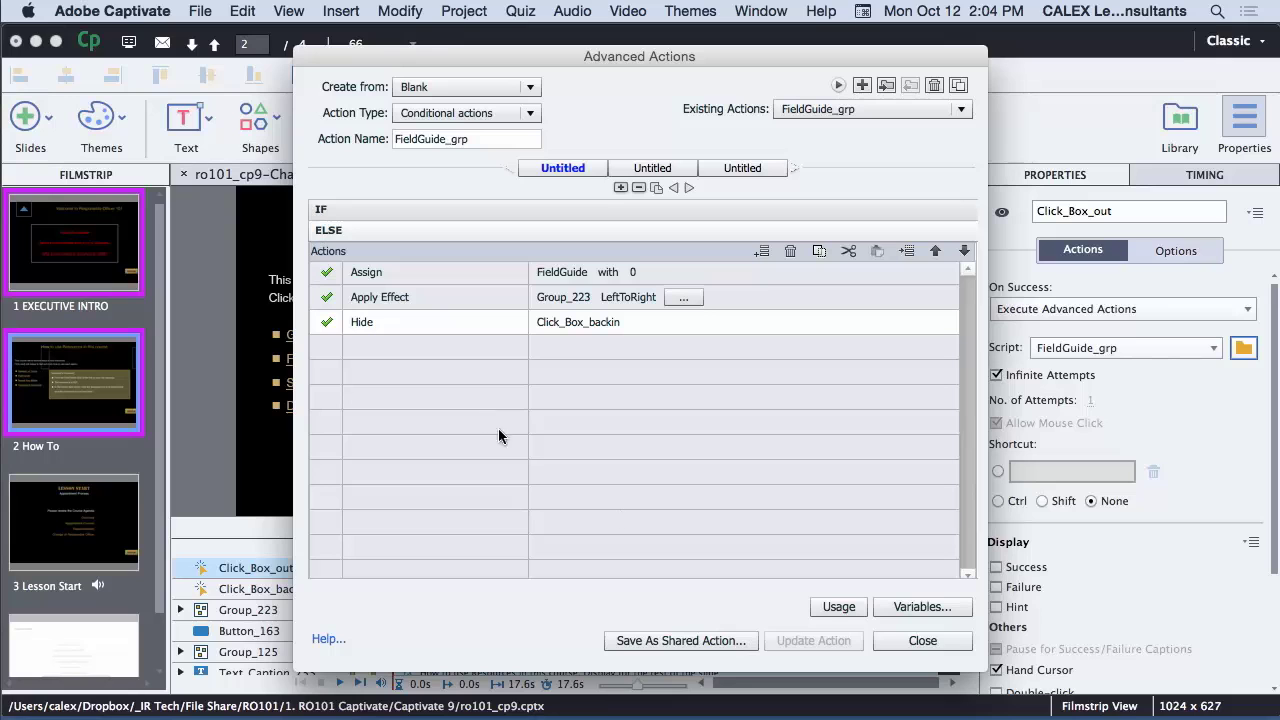
pyautogui.click(905, 641)
pyautogui.click(248, 610)
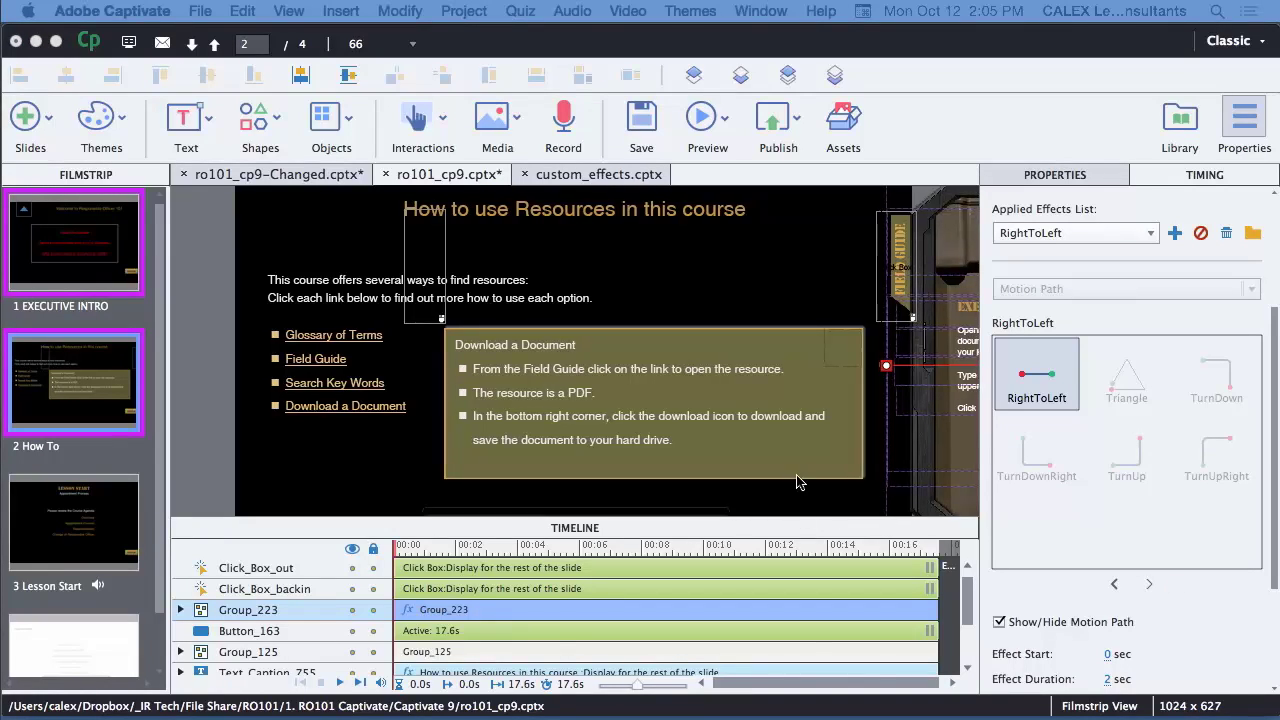
# Collapse the Timeline and drag the Field Guide image's motion-path endpoint far left over the slide text
pyautogui.hscroll(10, 796, 481)
pyautogui.hscroll(-11, 796, 481)
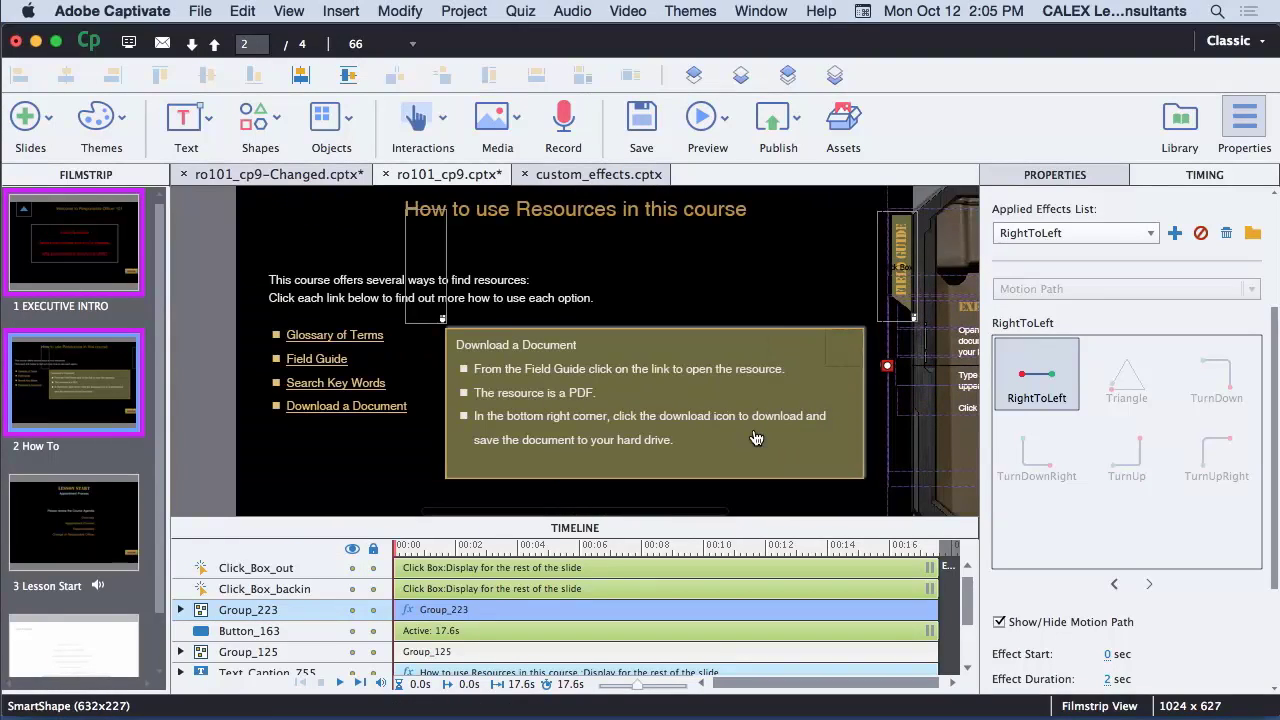
pyautogui.click(735, 528)
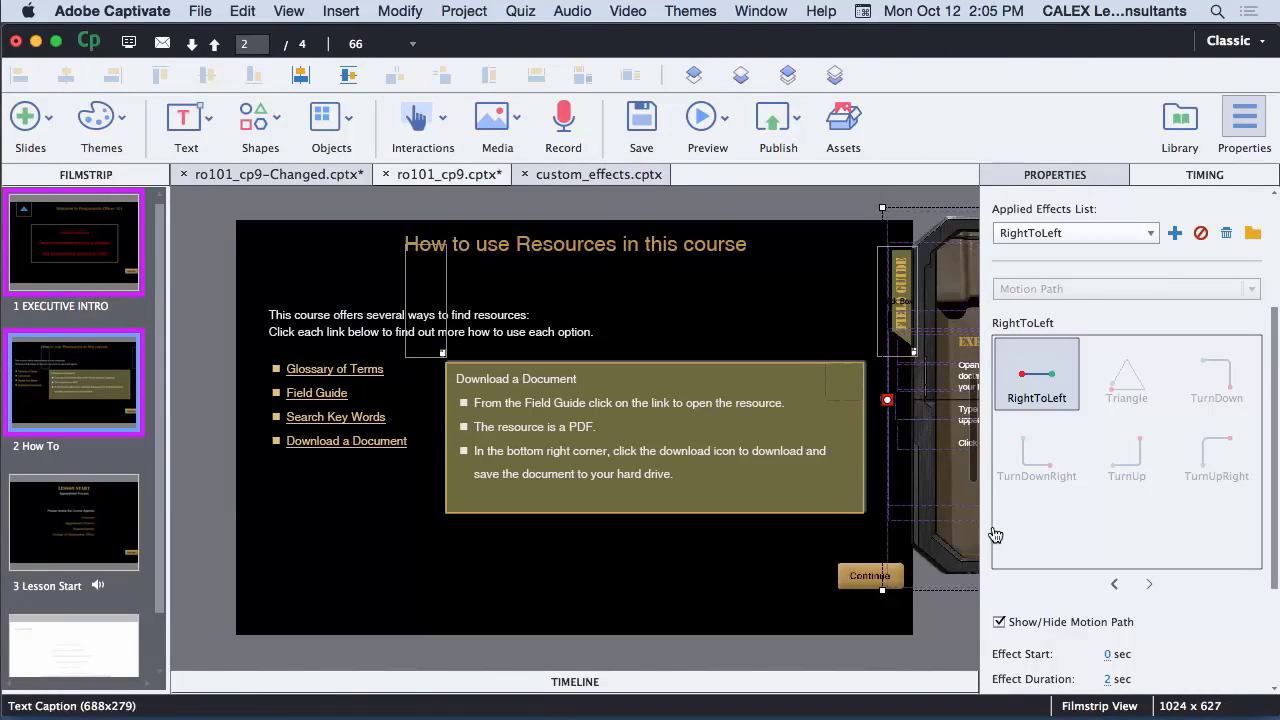
pyautogui.click(922, 553)
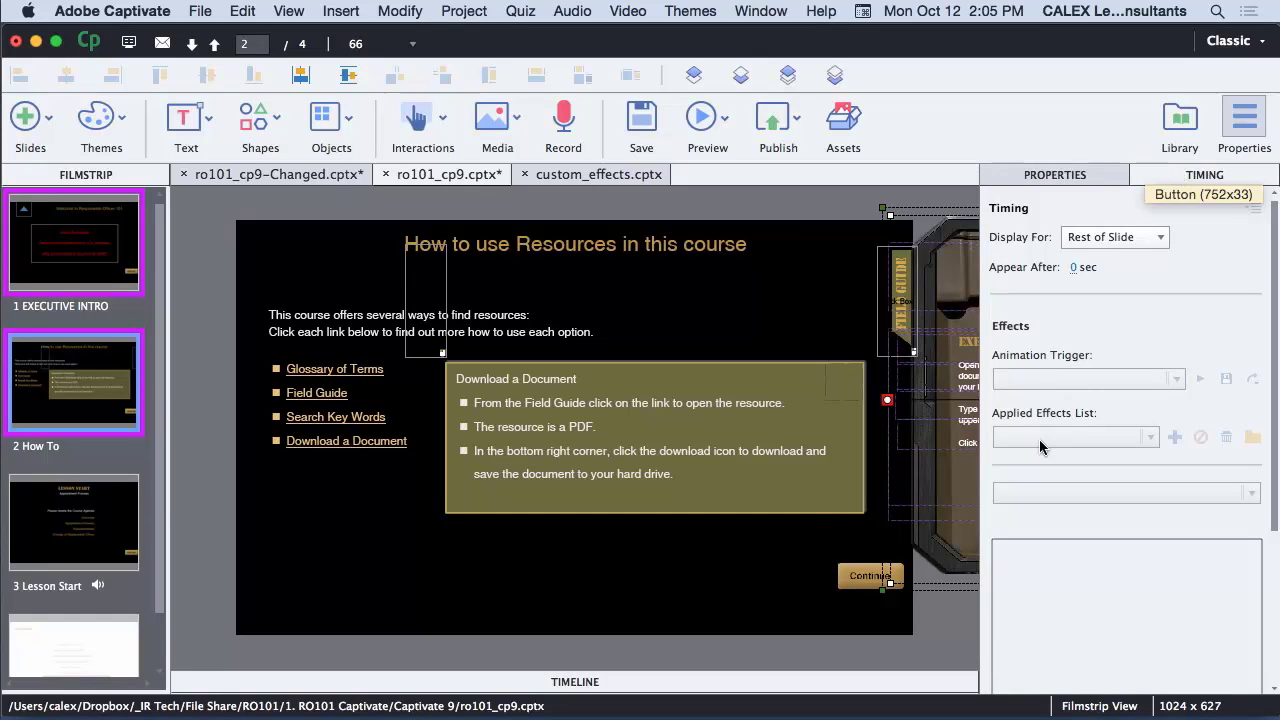
pyautogui.click(946, 578)
pyautogui.moveTo(1016, 398)
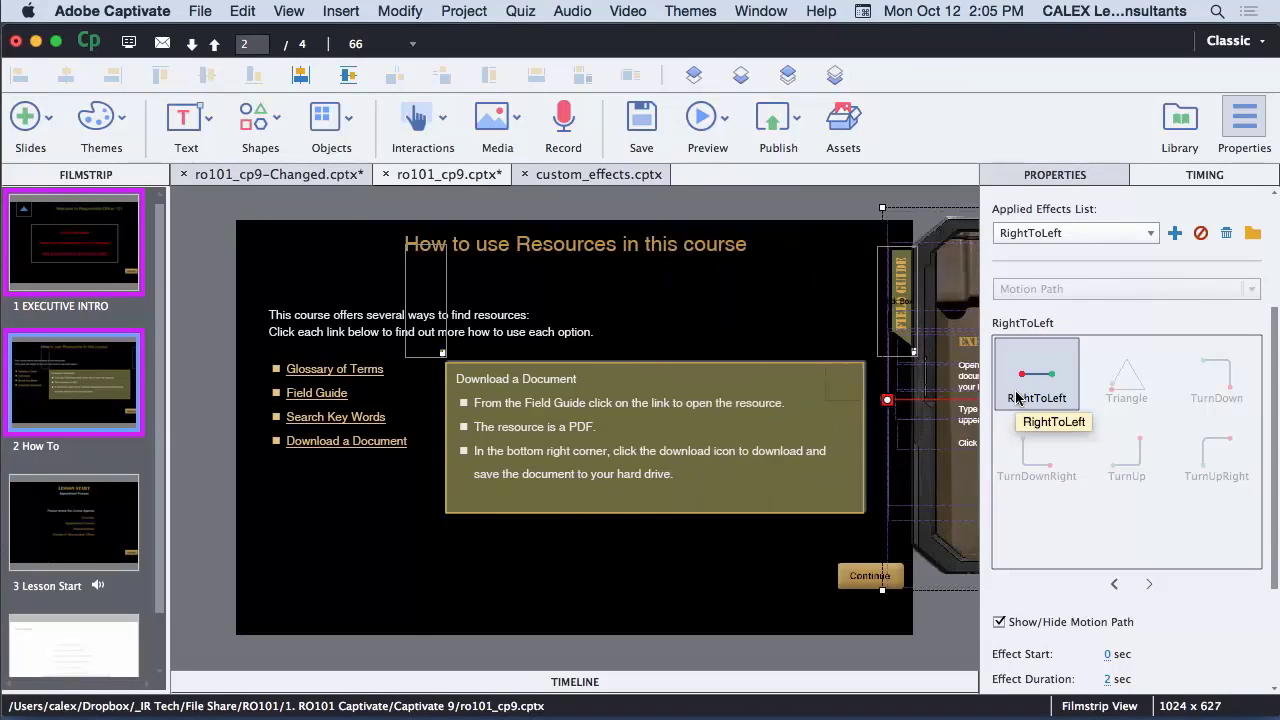
pyautogui.moveTo(887, 401)
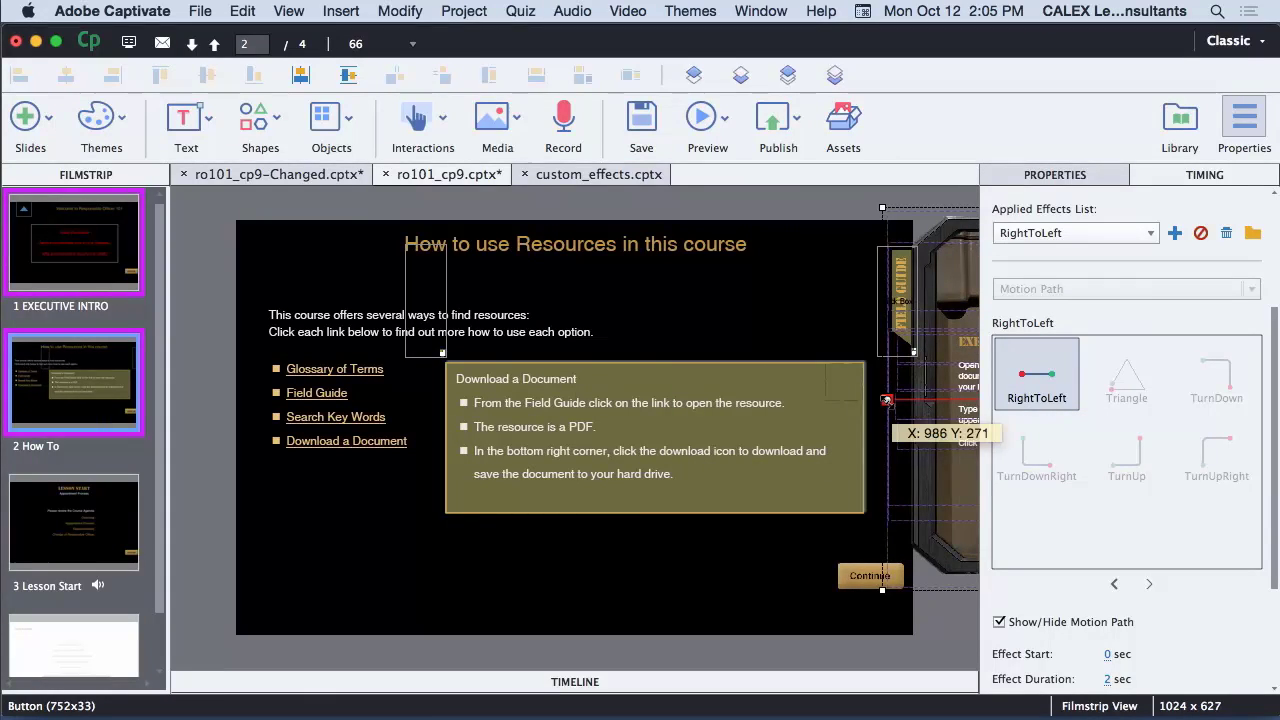
pyautogui.hscroll(6, 887, 401)
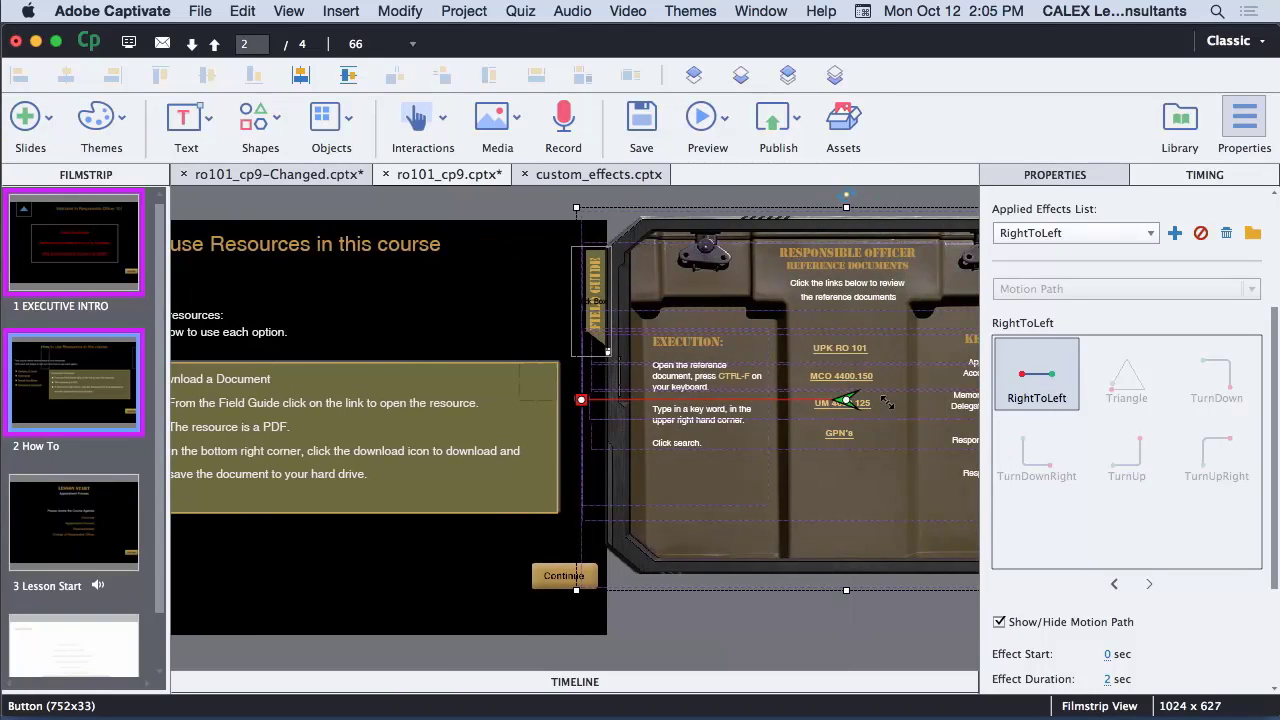
pyautogui.hscroll(-1, 887, 401)
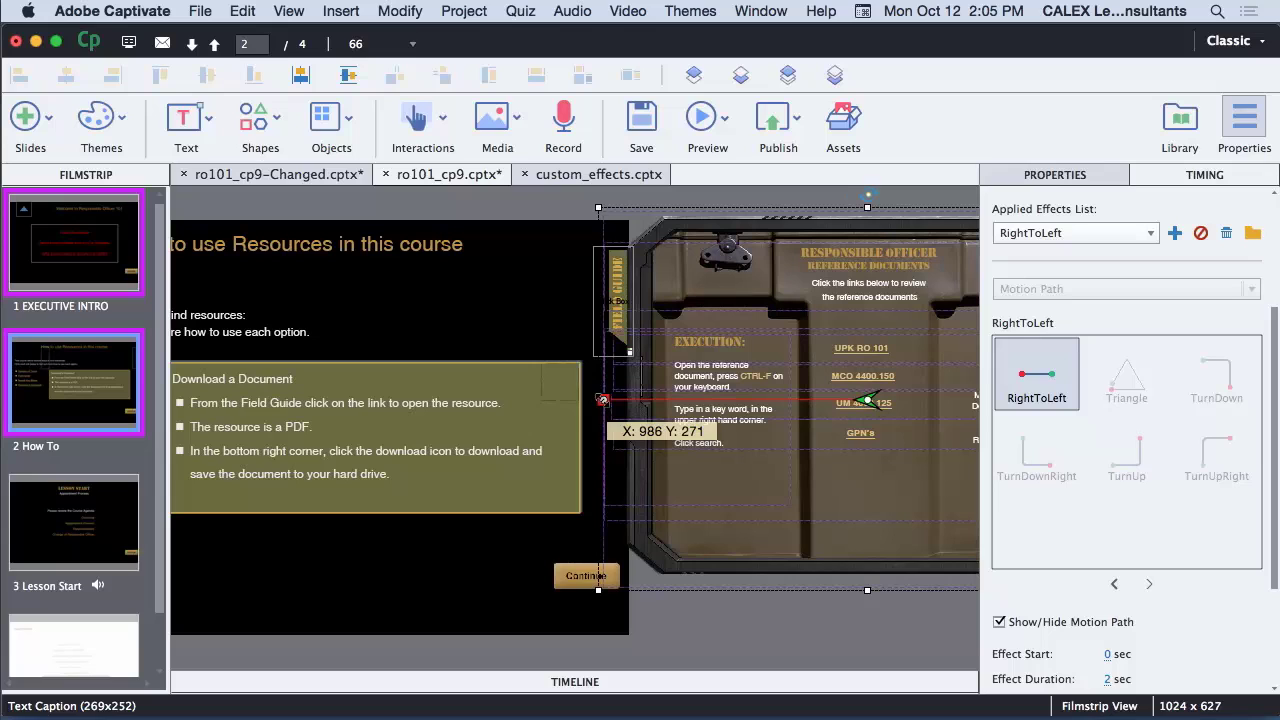
pyautogui.moveTo(602, 400); pyautogui.dragTo(366, 400)
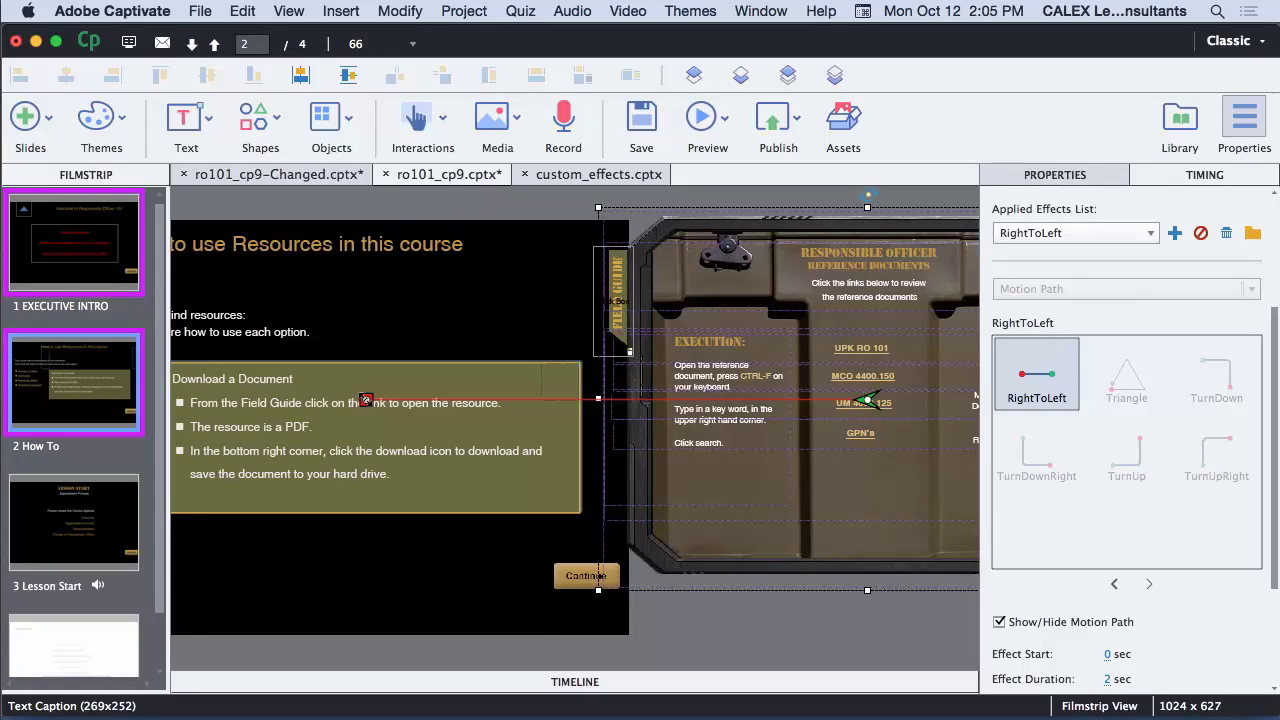
# Preview the next five slides to check the longer slide-in
pyautogui.click(704, 117)
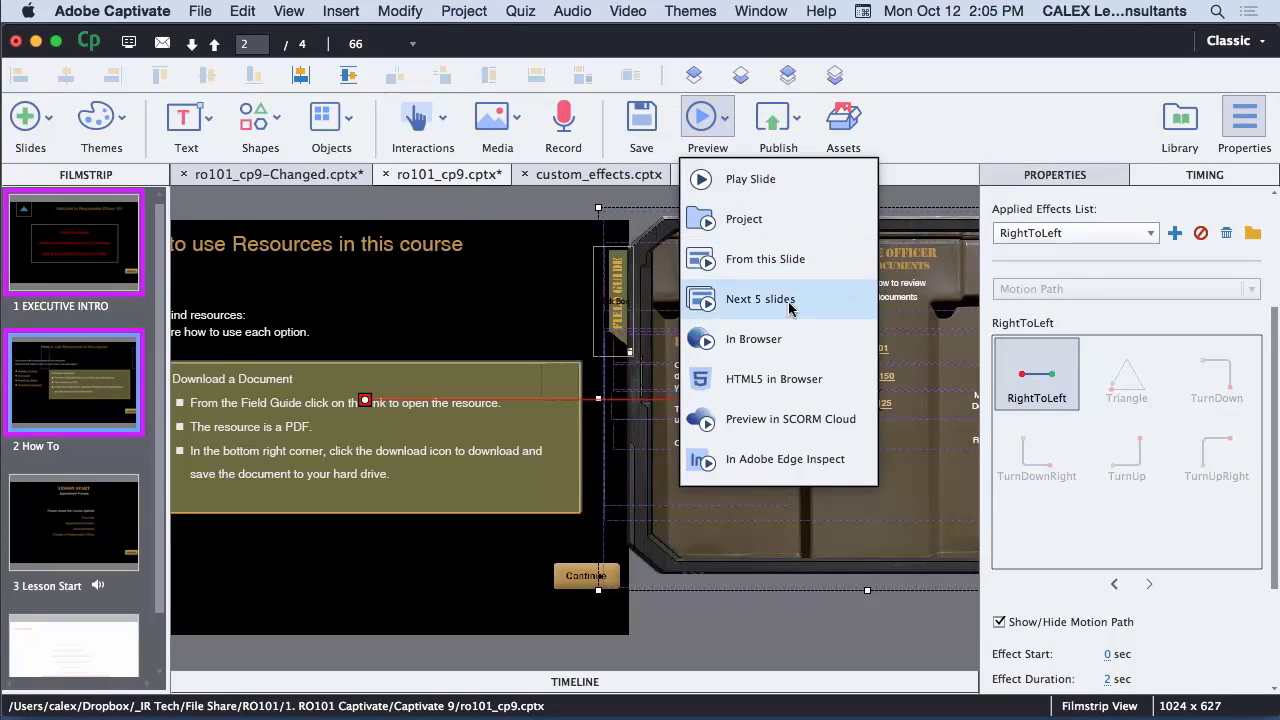
pyautogui.click(783, 300)
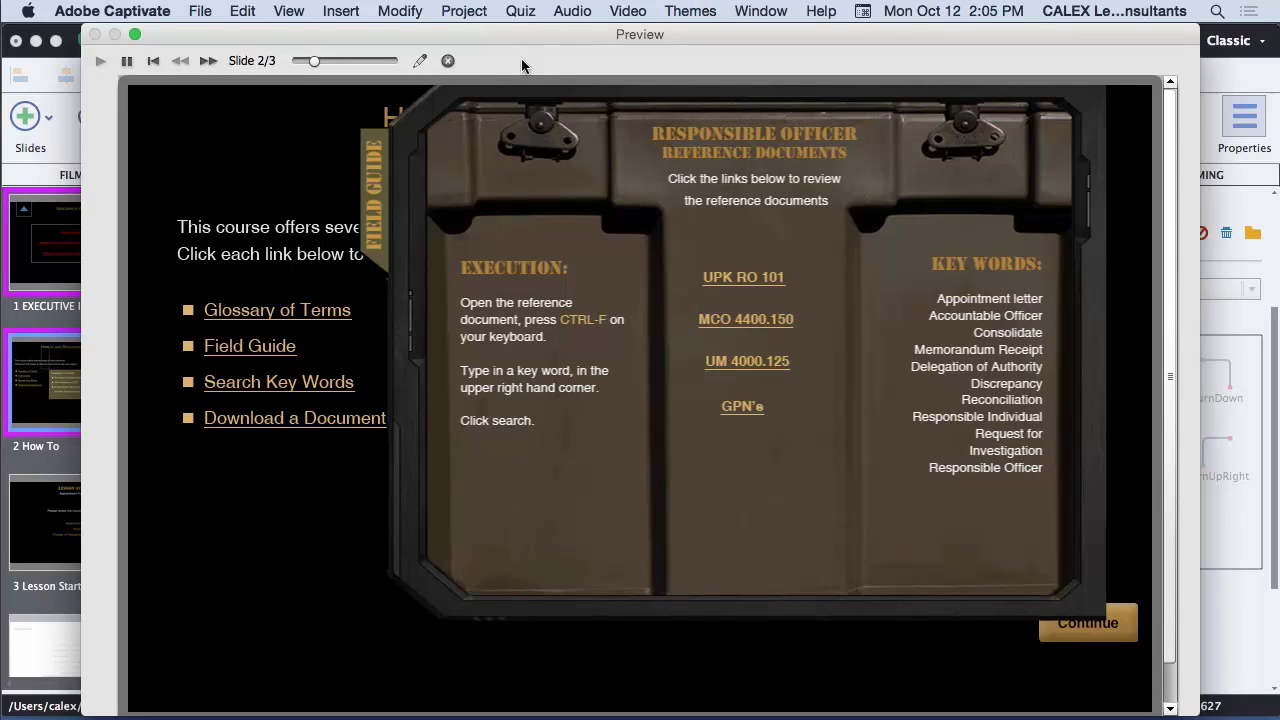
pyautogui.click(449, 63)
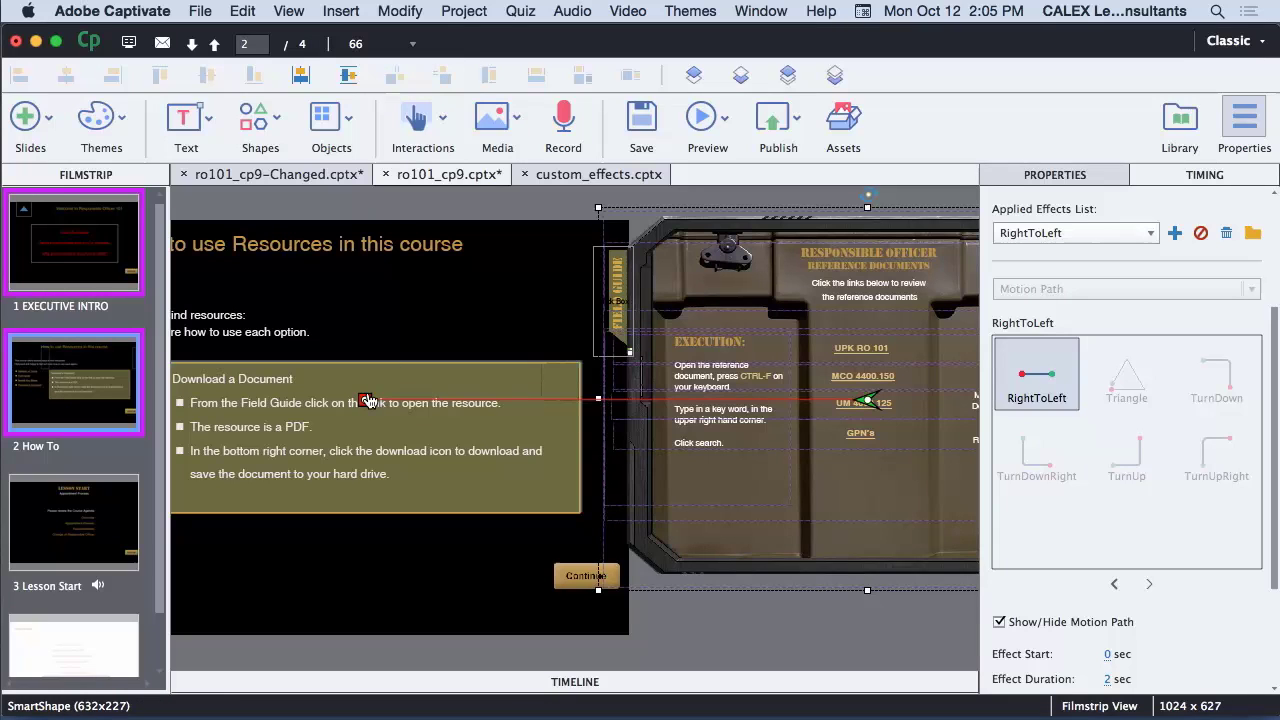
# Pull the motion path's left endpoint slightly right and preview the next five slides again
pyautogui.click(364, 401)
pyautogui.click(364, 401)
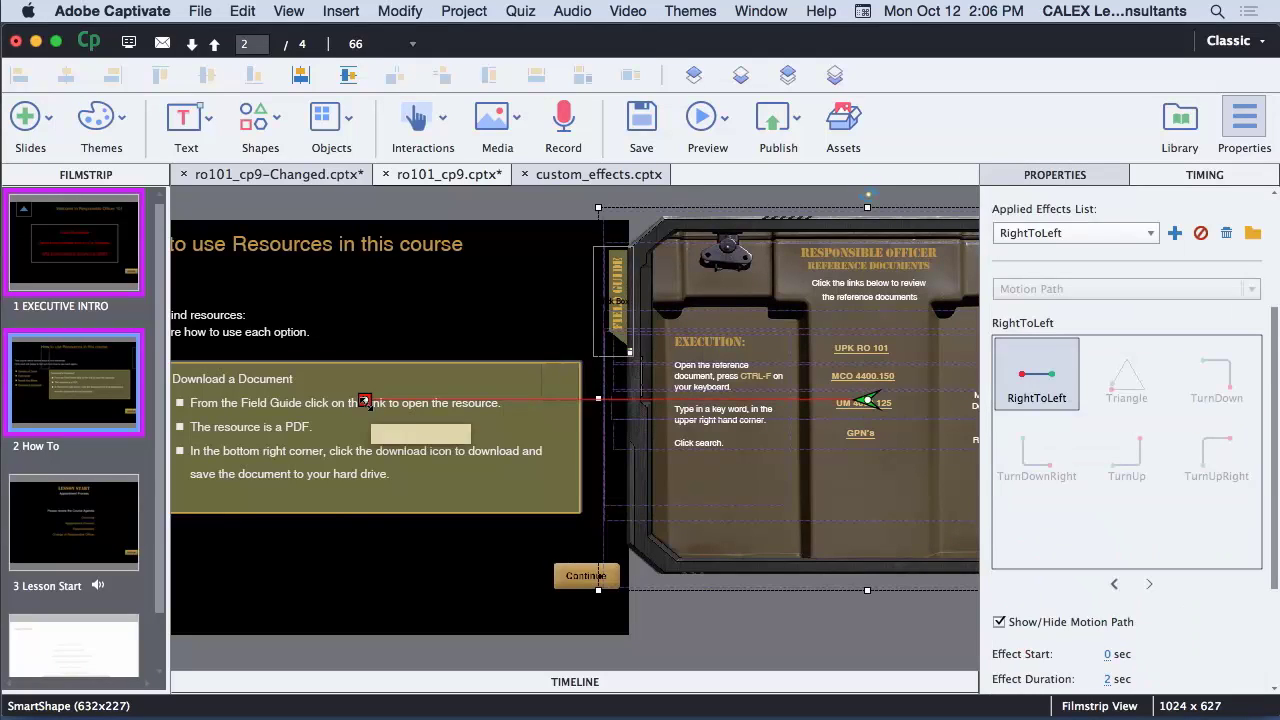
pyautogui.moveTo(364, 401); pyautogui.dragTo(403, 400)
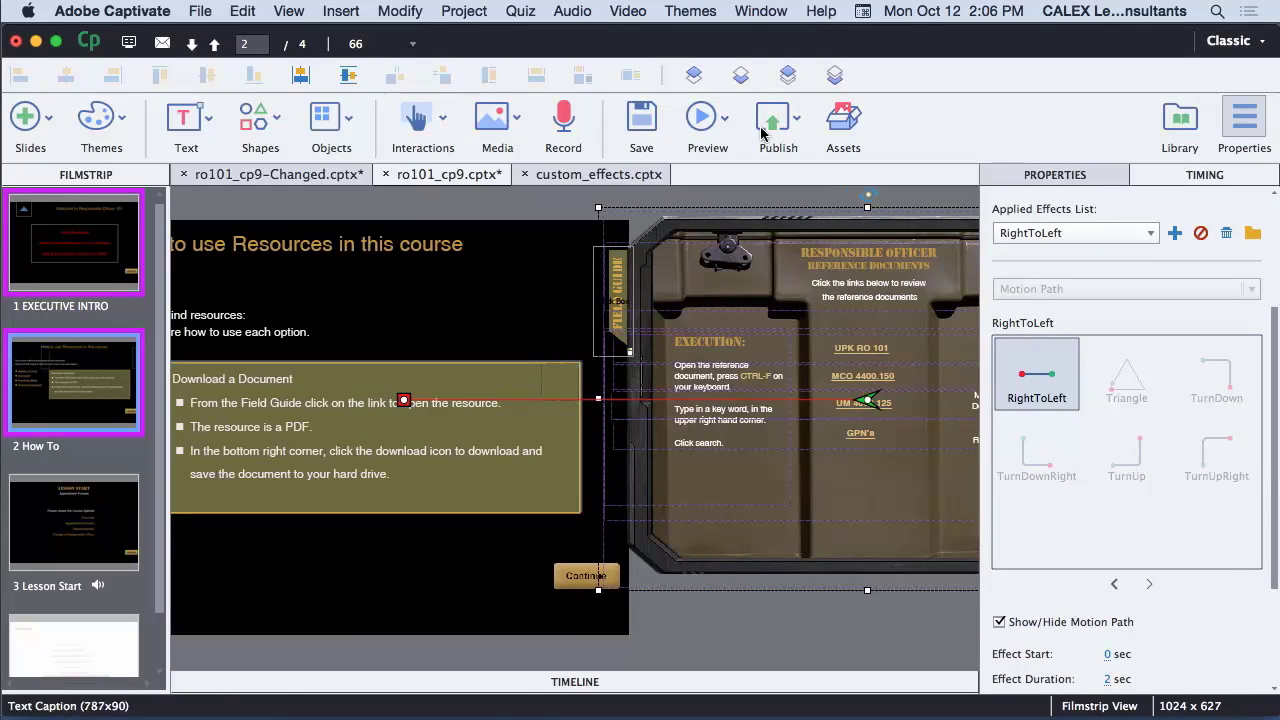
pyautogui.click(703, 117)
pyautogui.click(749, 298)
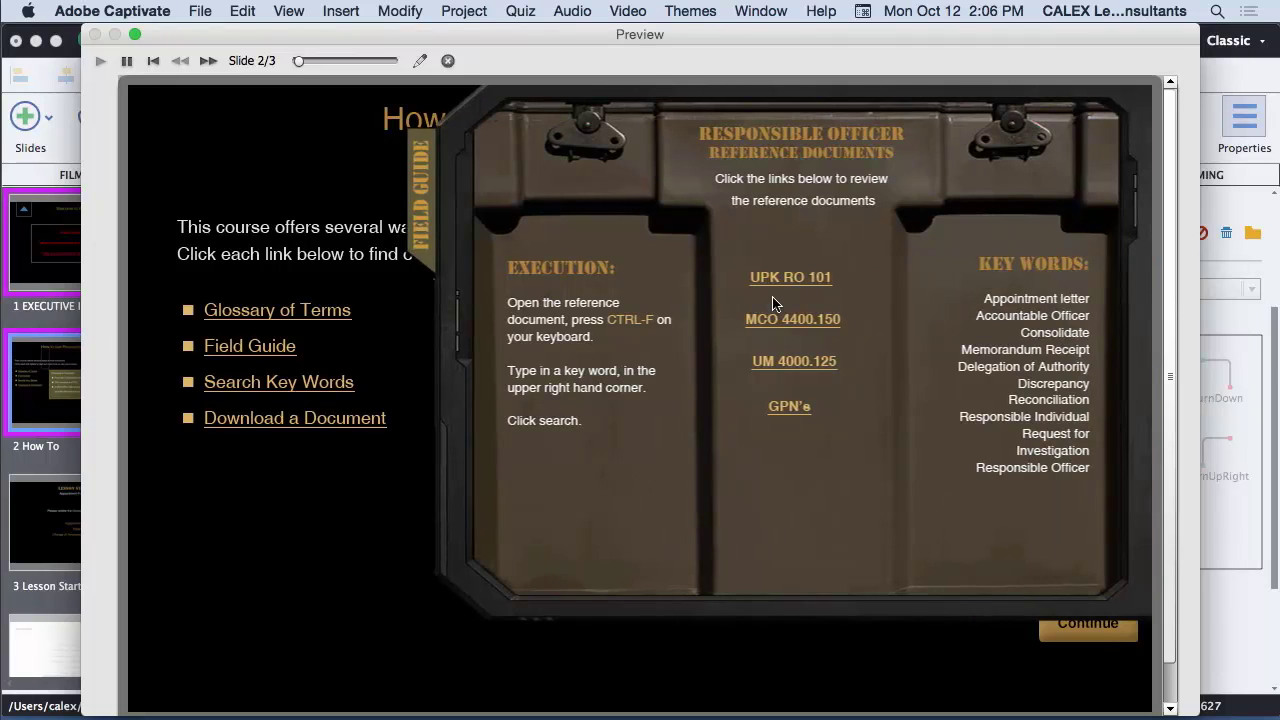
pyautogui.click(447, 63)
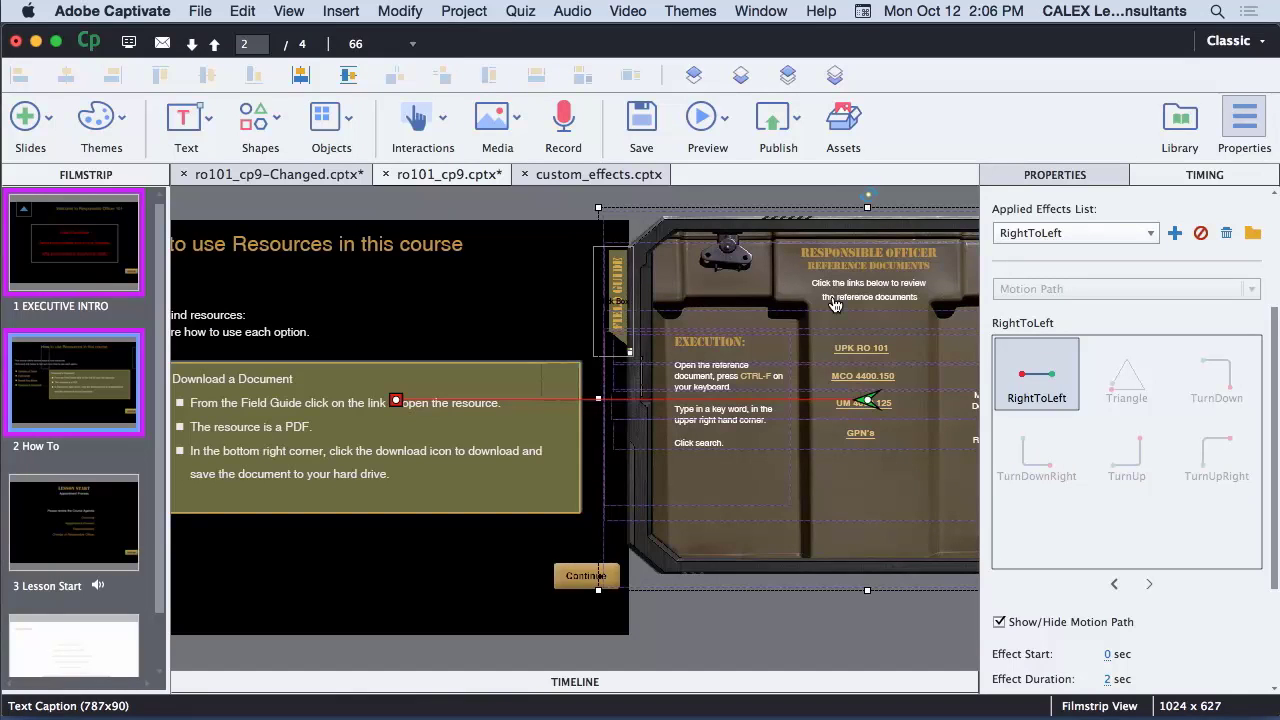
# Set the motion effect's duration to 1 second
pyautogui.click(1110, 680)
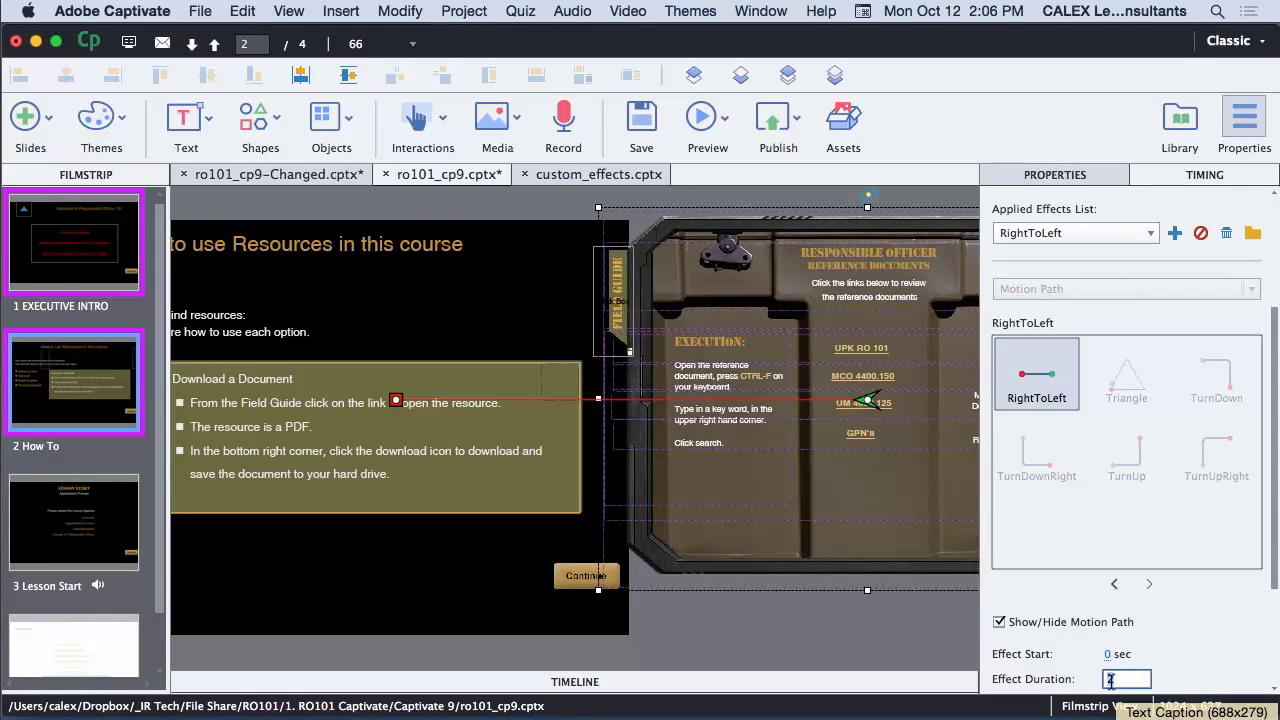
pyautogui.write('1')
pyautogui.click(1203, 675)
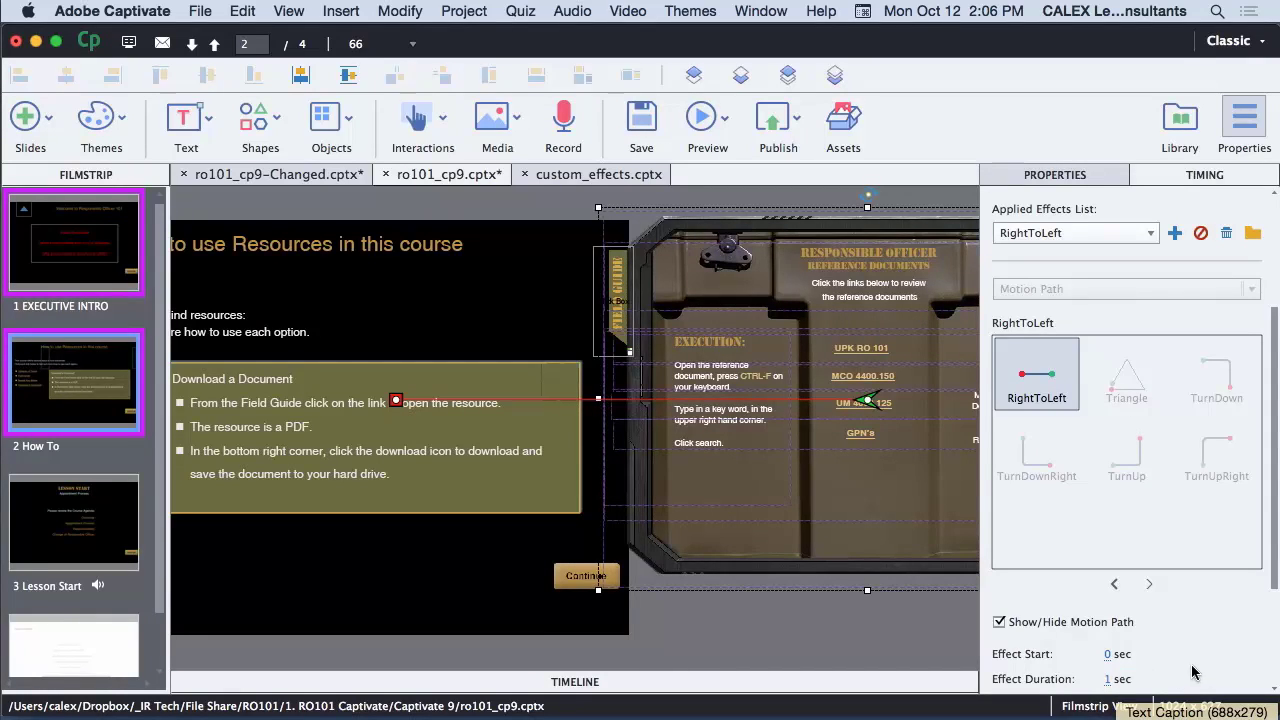
pyautogui.moveTo(1273, 570); pyautogui.dragTo(1273, 355)
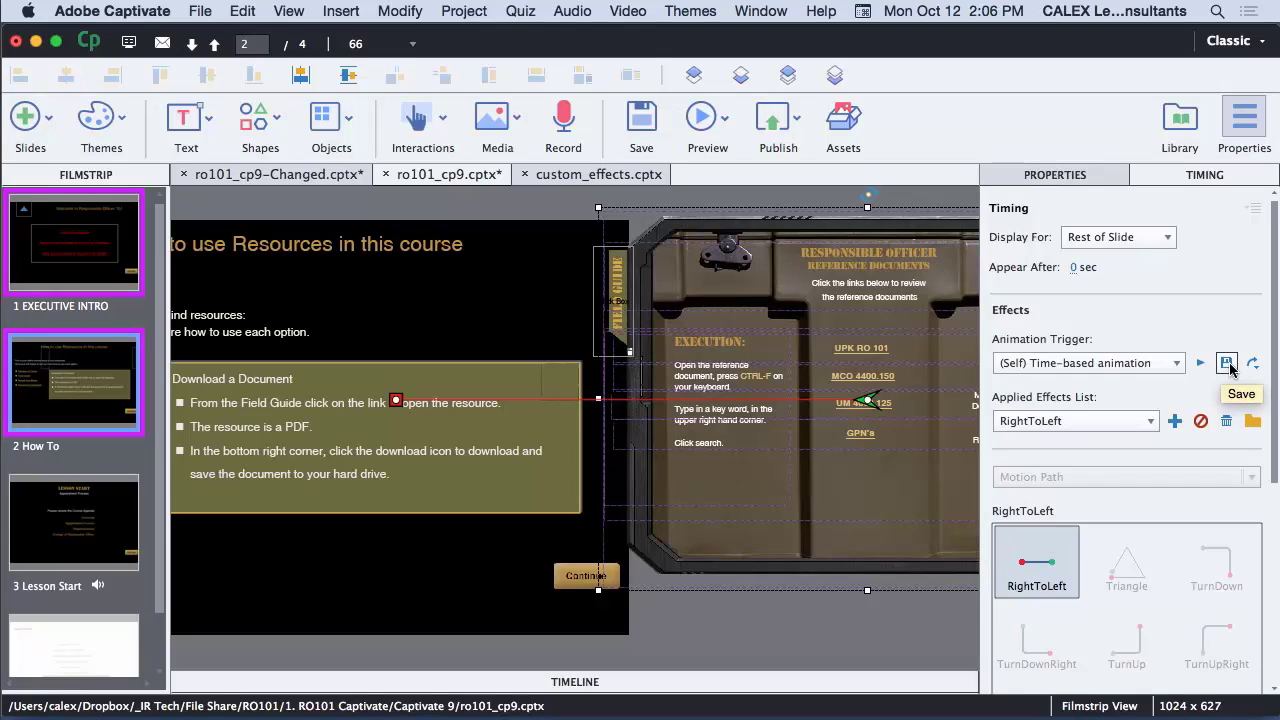
# Save the motion effect as Path1 in the Google Drive Blog > Effects folder
pyautogui.click(1227, 364)
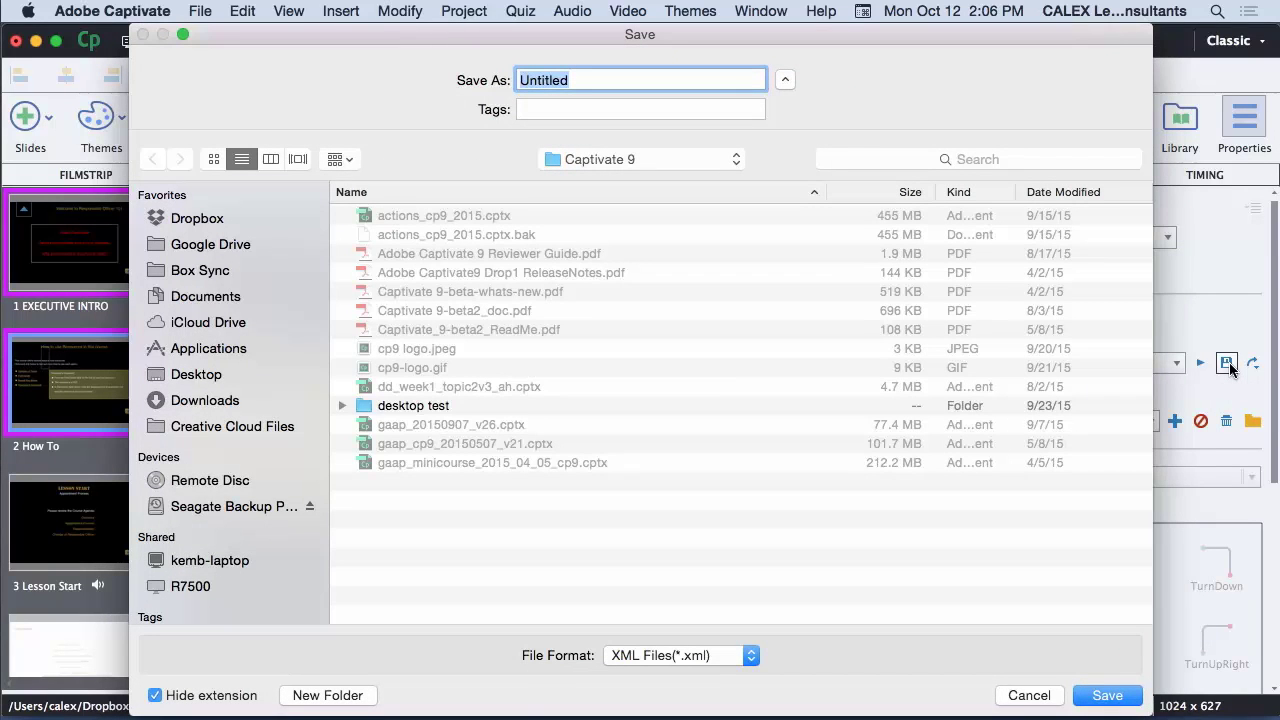
pyautogui.click(250, 245)
pyautogui.doubleClick(390, 329)
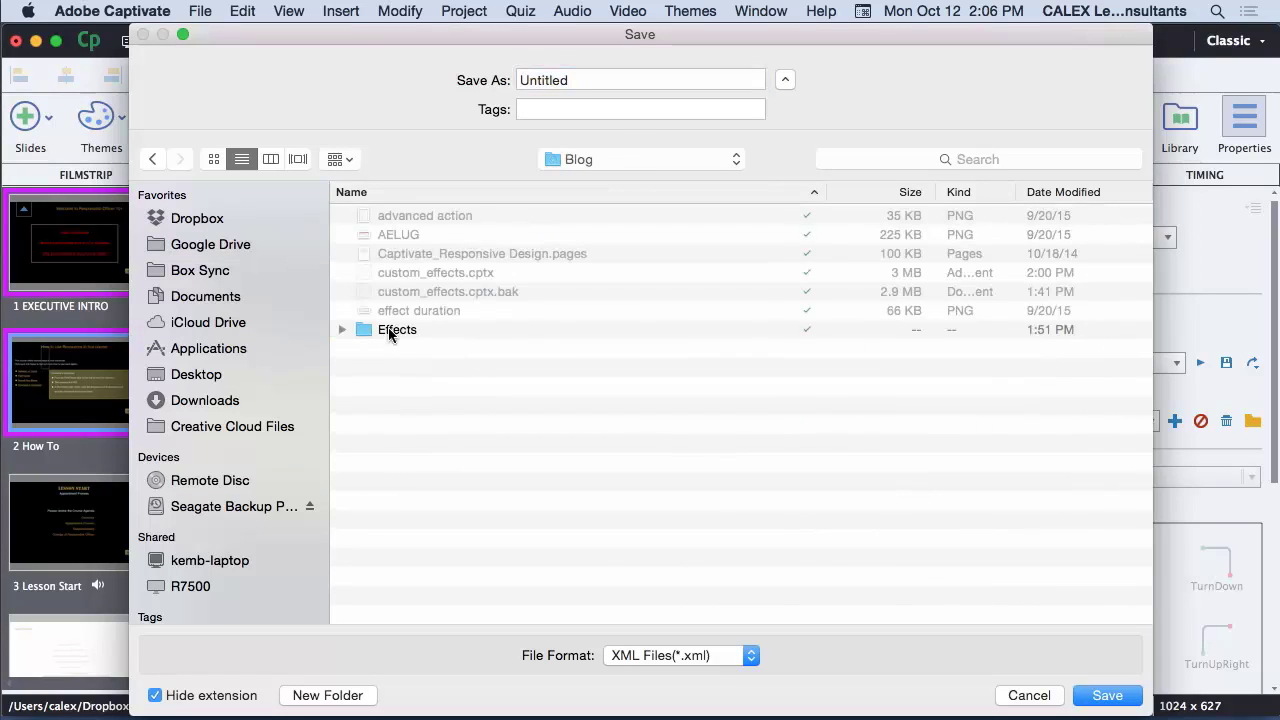
pyautogui.click(404, 330)
pyautogui.doubleClick(404, 328)
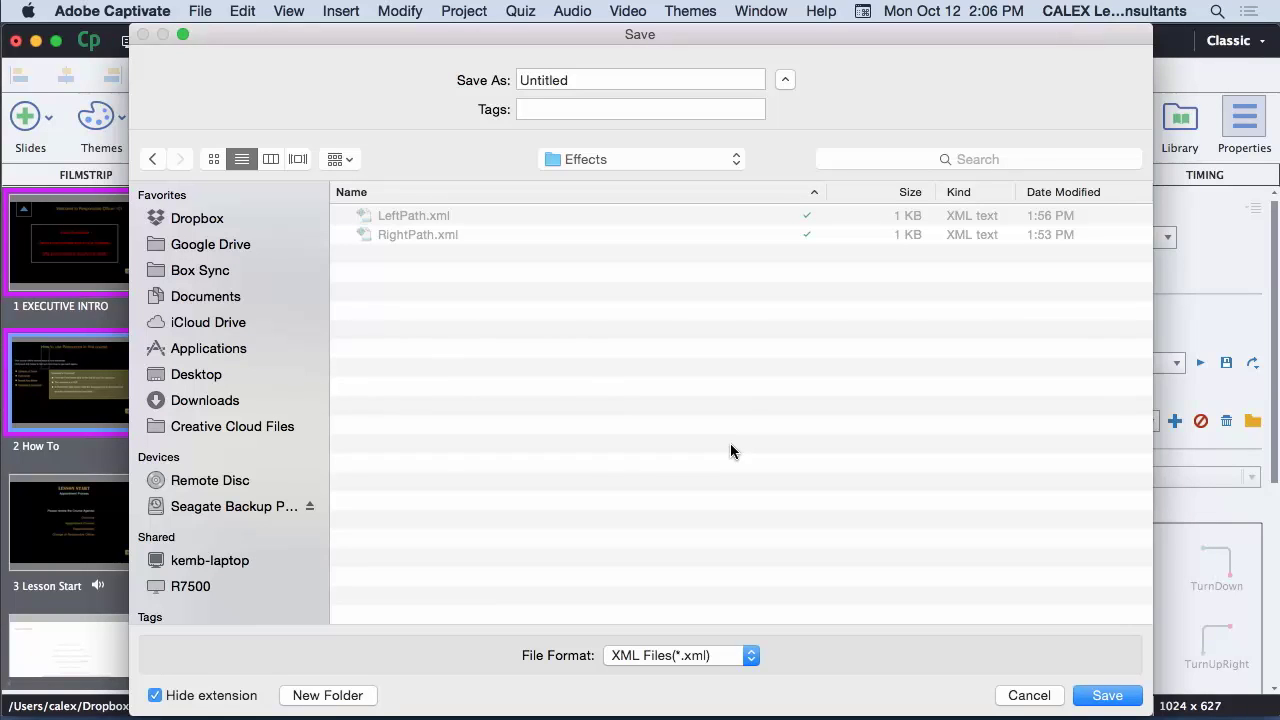
pyautogui.doubleClick(520, 80)
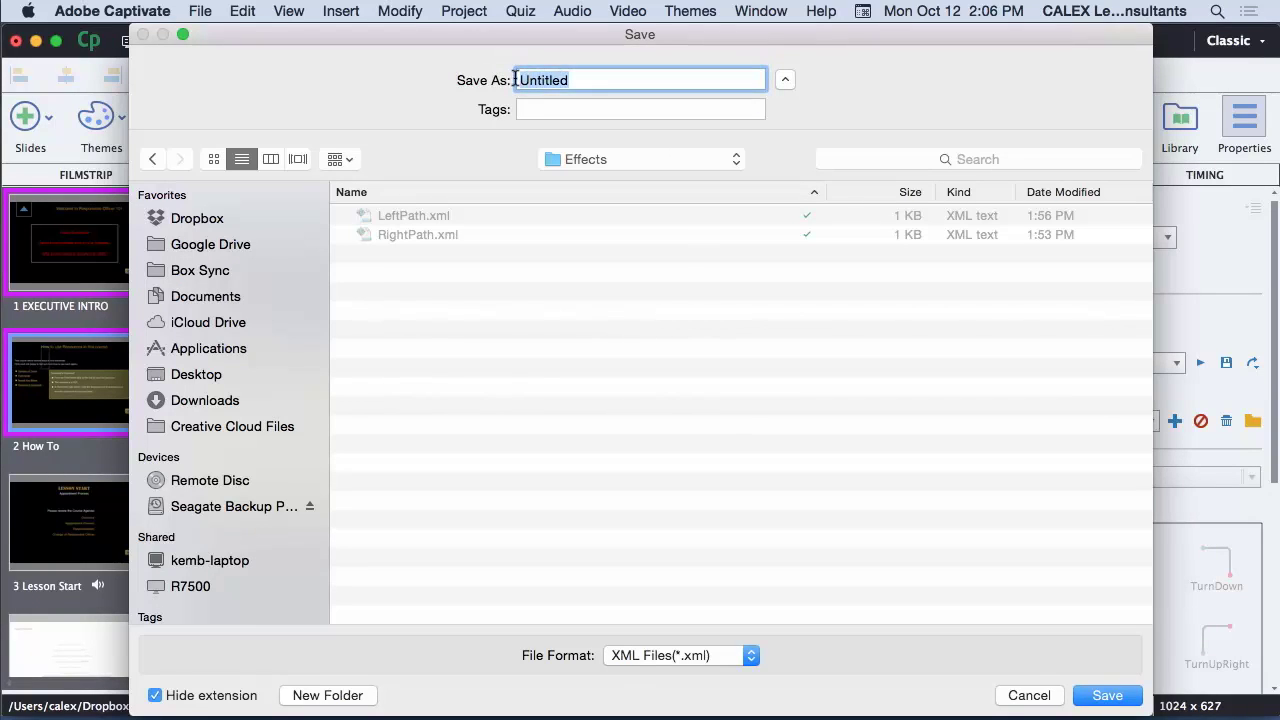
pyautogui.write('P')
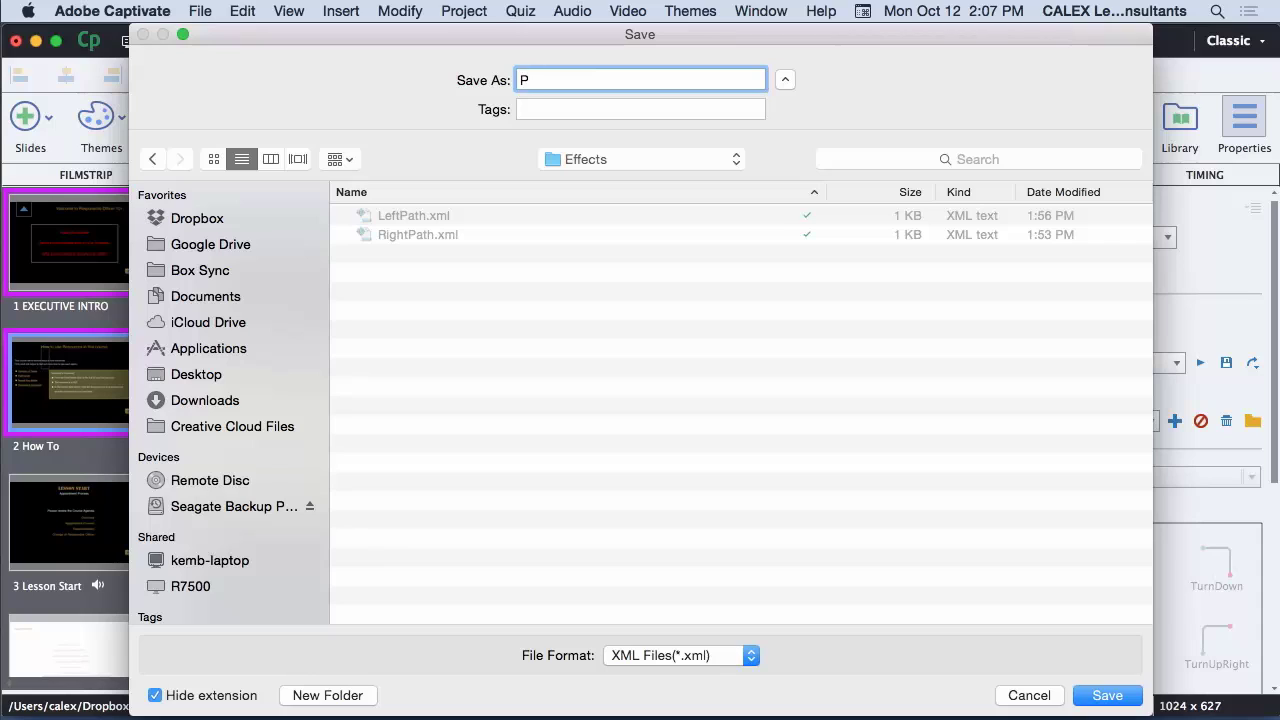
pyautogui.write('ath1')
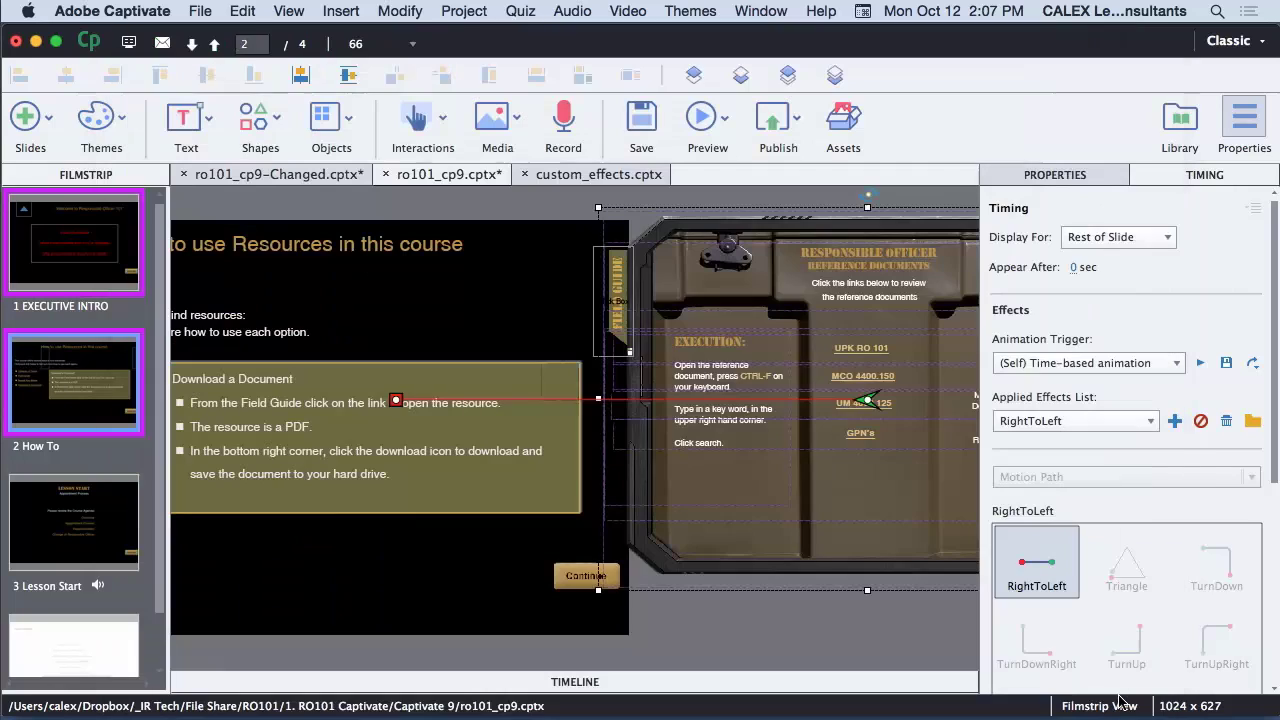
pyautogui.click(1120, 698)
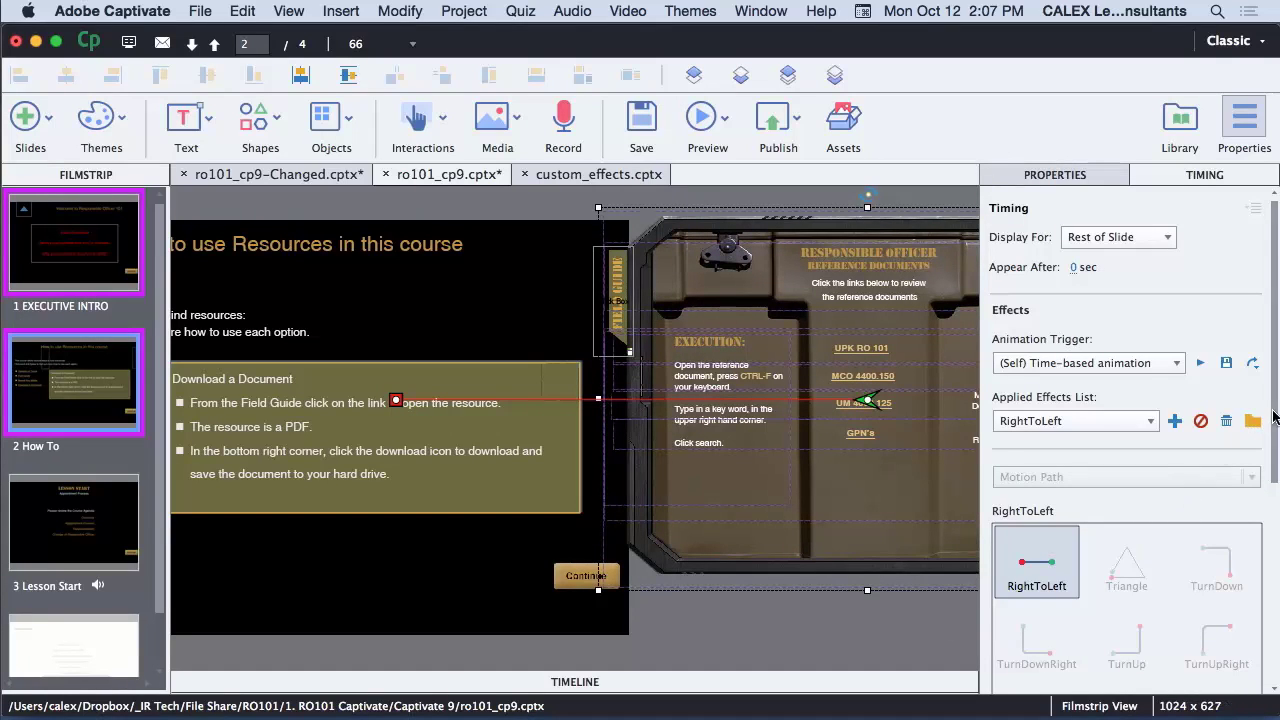
# Remove the RightToLeft effect and load the saved Path1 effect file onto the chest image
pyautogui.scroll(-1, 1276, 432)
pyautogui.scroll(-5, 1275, 432)
pyautogui.scroll(5, 1276, 428)
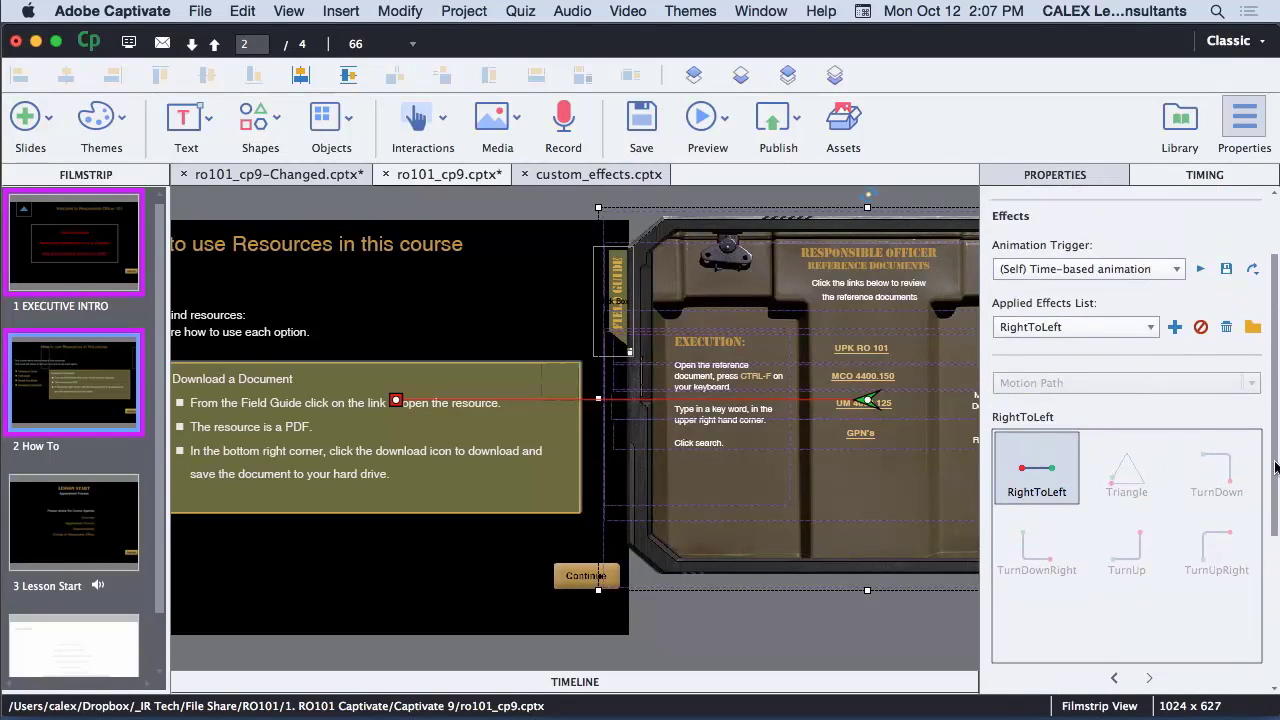
pyautogui.scroll(1, 1276, 425)
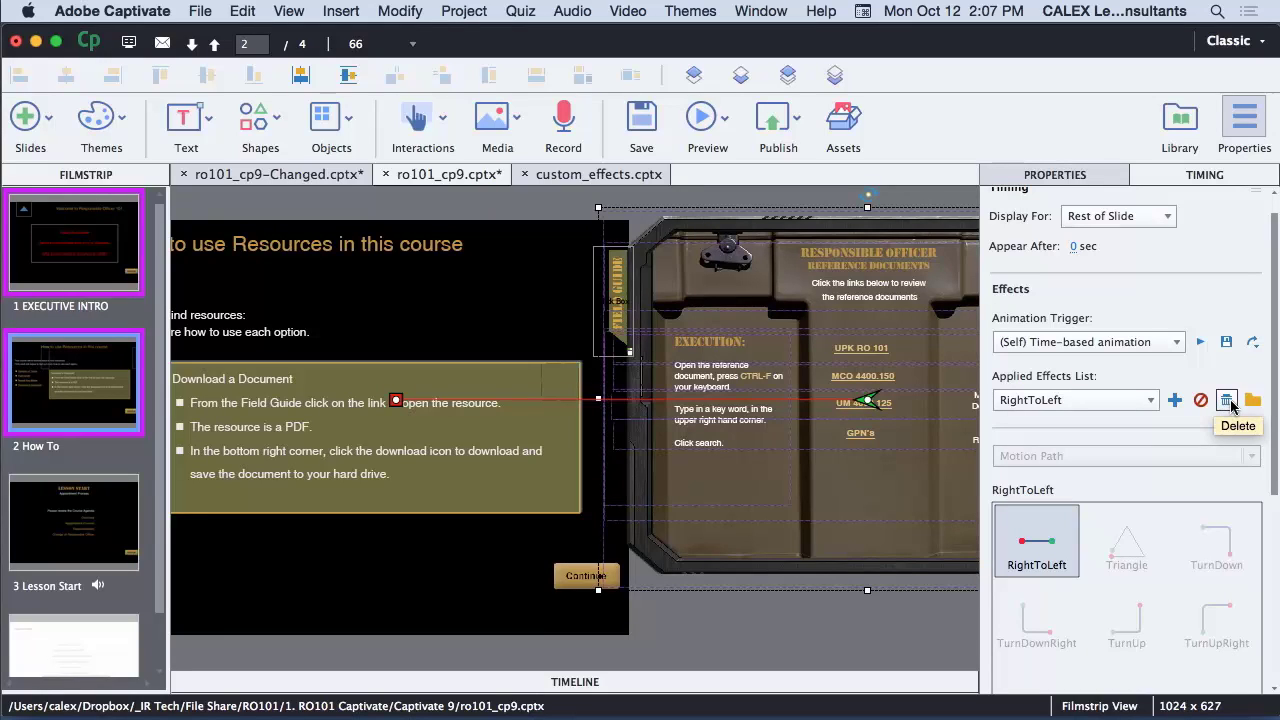
pyautogui.click(1228, 400)
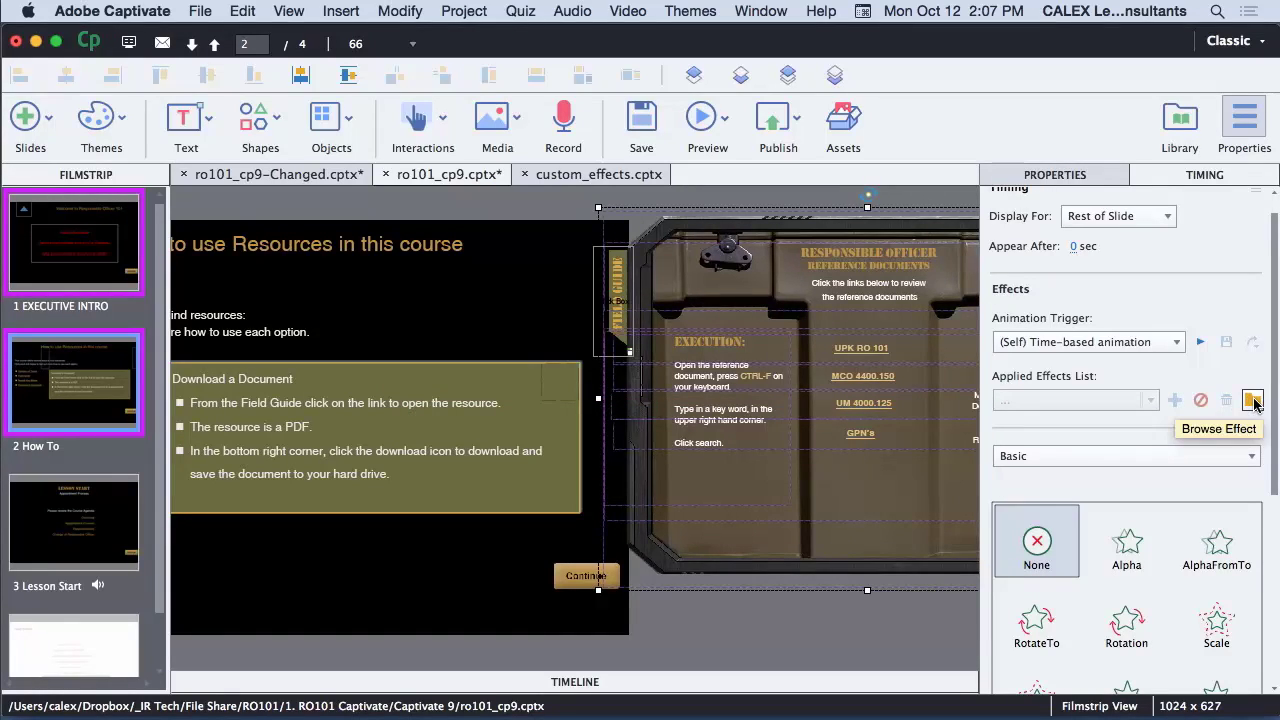
pyautogui.click(1253, 401)
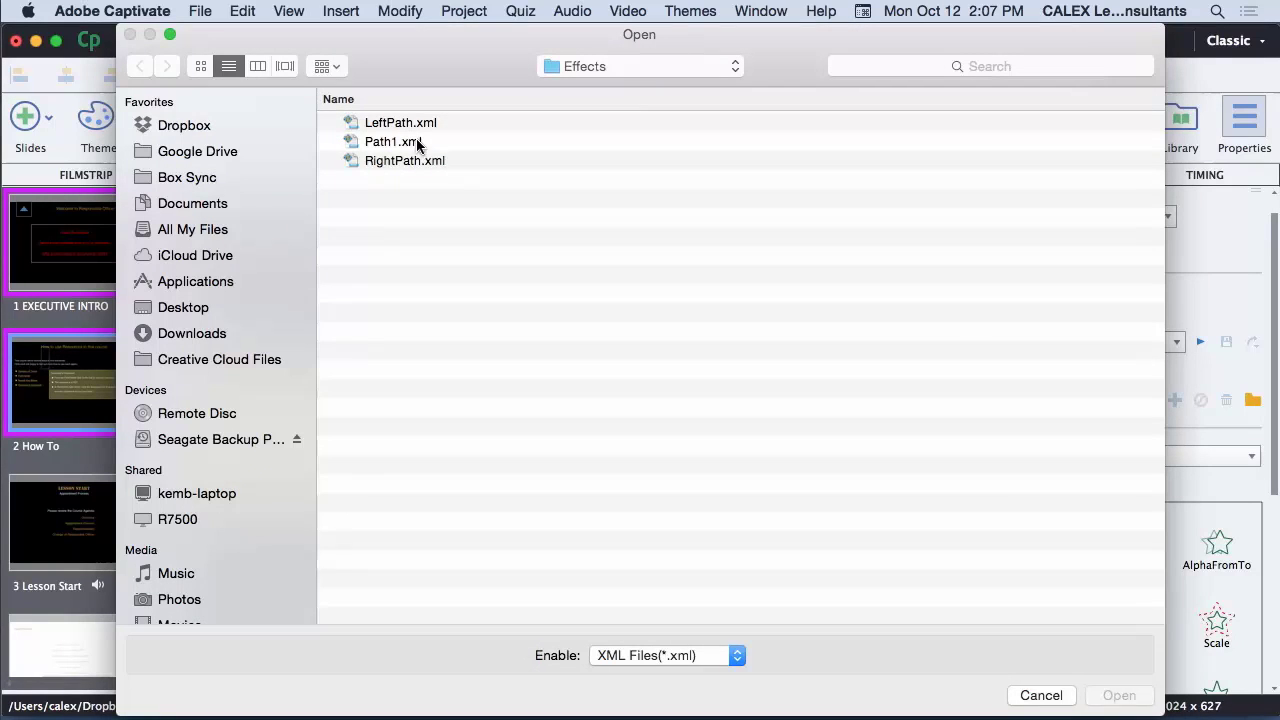
pyautogui.click(410, 142)
pyautogui.doubleClick(397, 143)
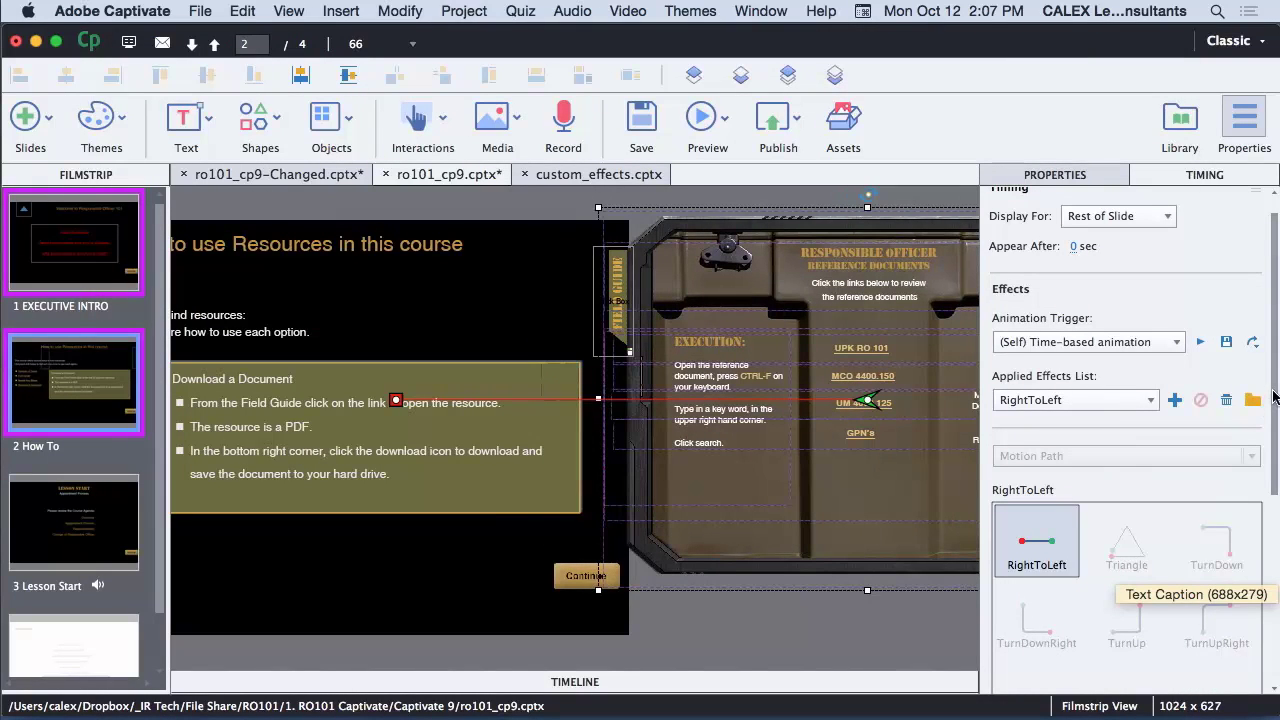
# Remove the effect again, switch the effects list to Custom, and preview Path1 twice
pyautogui.scroll(-10, 1270, 401)
pyautogui.scroll(9, 1270, 401)
pyautogui.scroll(1, 1270, 401)
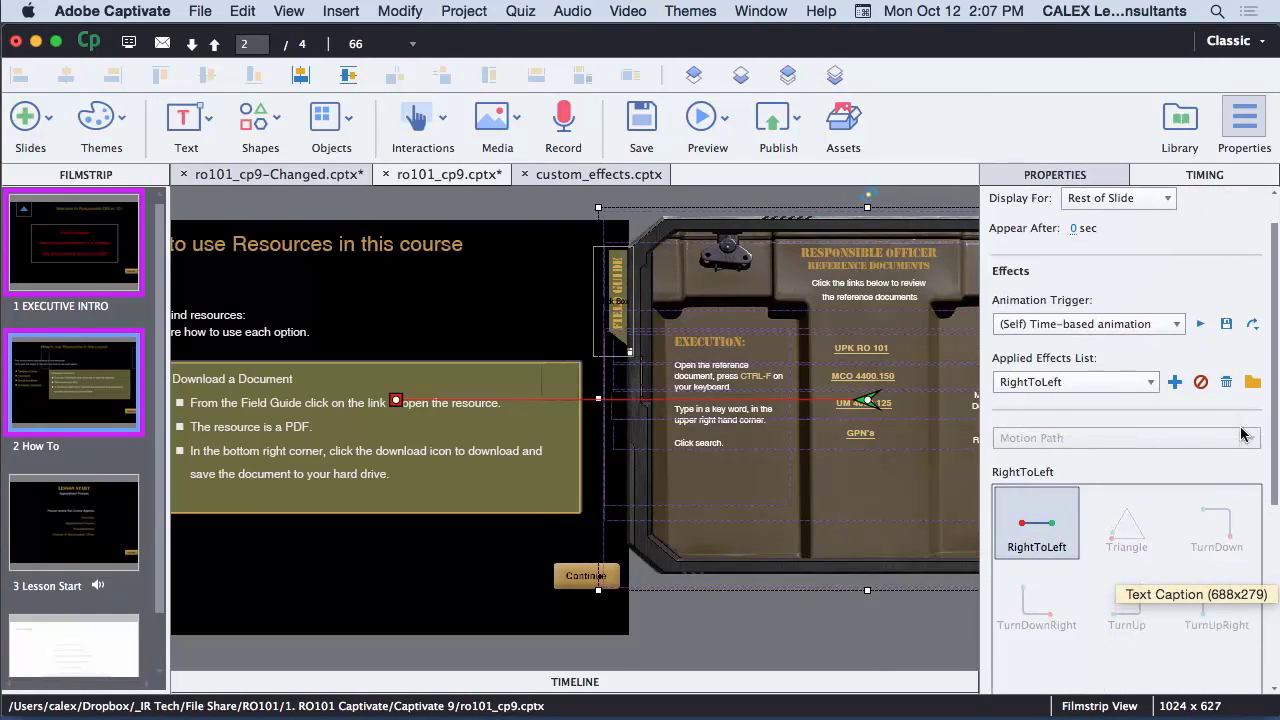
pyautogui.click(1227, 382)
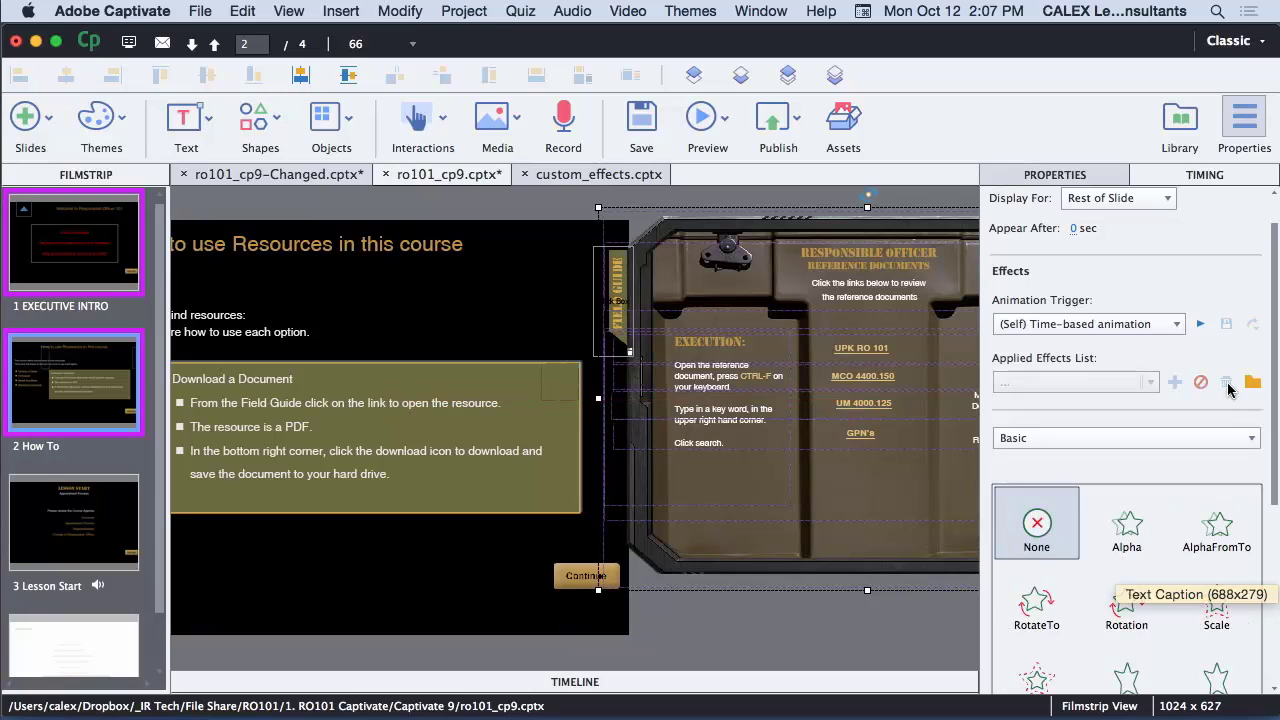
pyautogui.click(1049, 443)
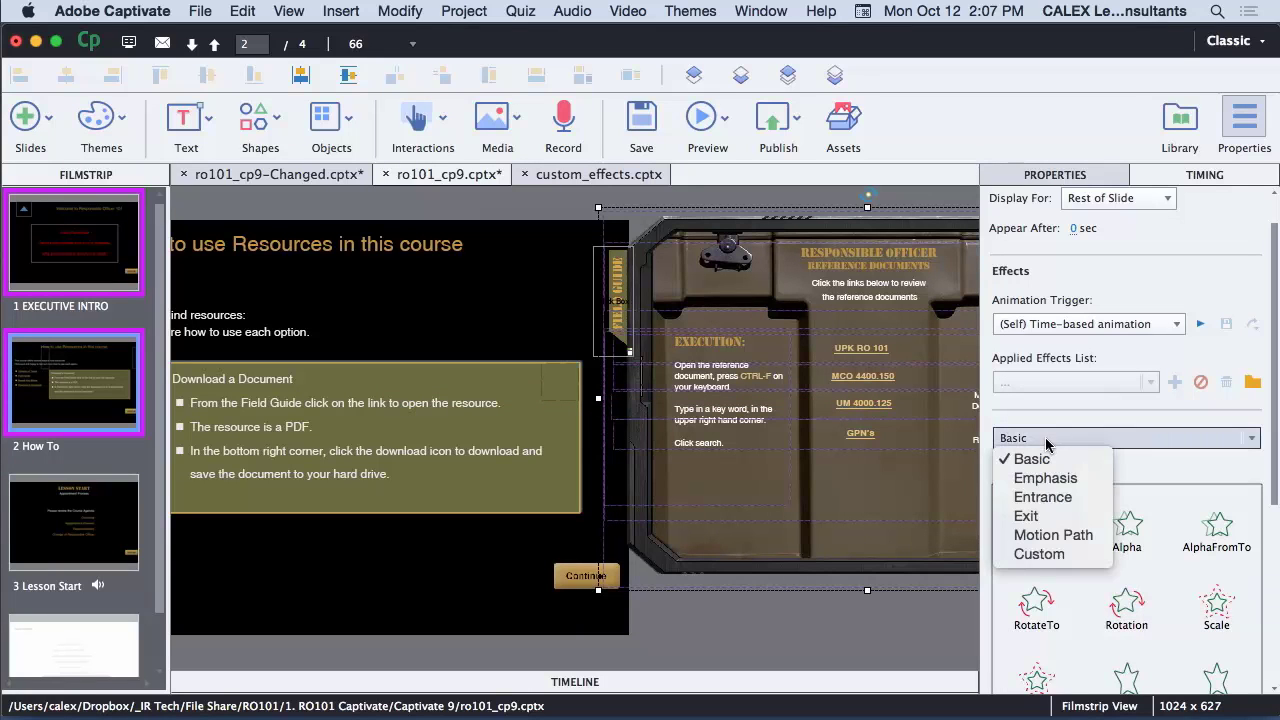
pyautogui.click(1037, 556)
pyautogui.moveTo(1275, 482); pyautogui.dragTo(1275, 537)
pyautogui.click(1124, 503)
pyautogui.click(1124, 503)
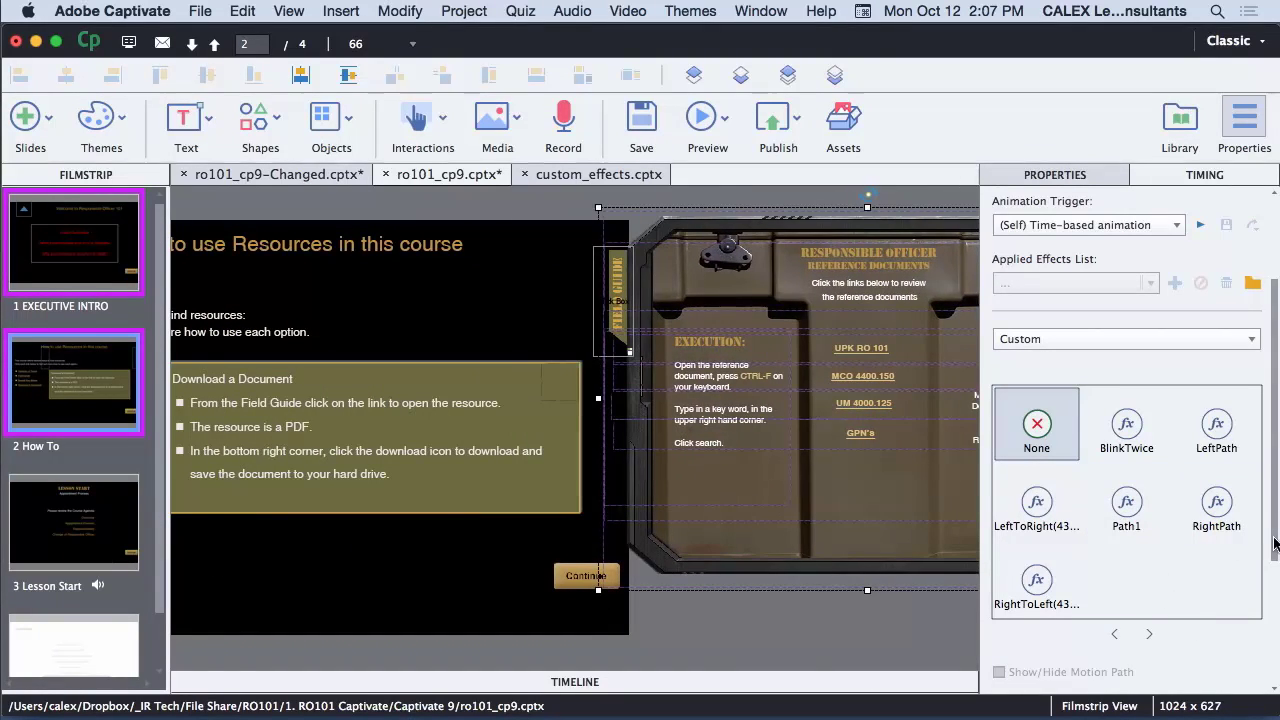
# Deselect and reselect the Field Guide chest image
pyautogui.scroll(3, 1150, 600)
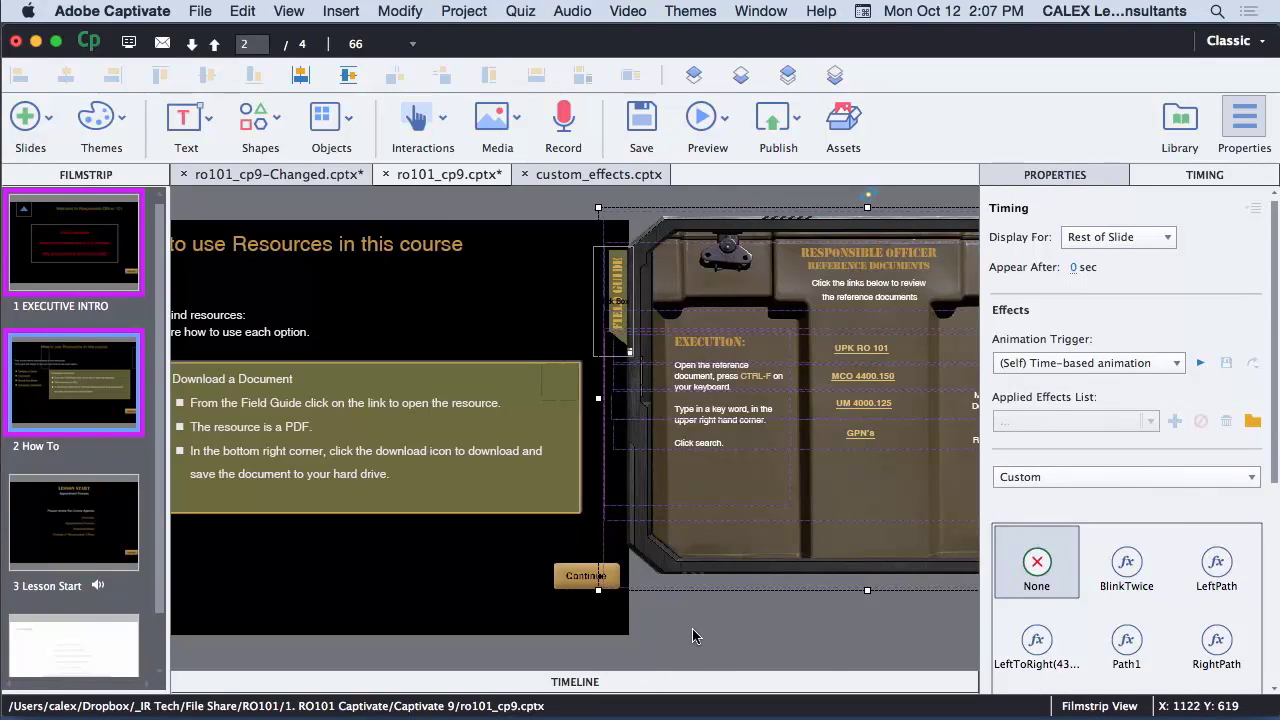
pyautogui.hscroll(-3, 692, 628)
pyautogui.click(723, 614)
pyautogui.click(899, 472)
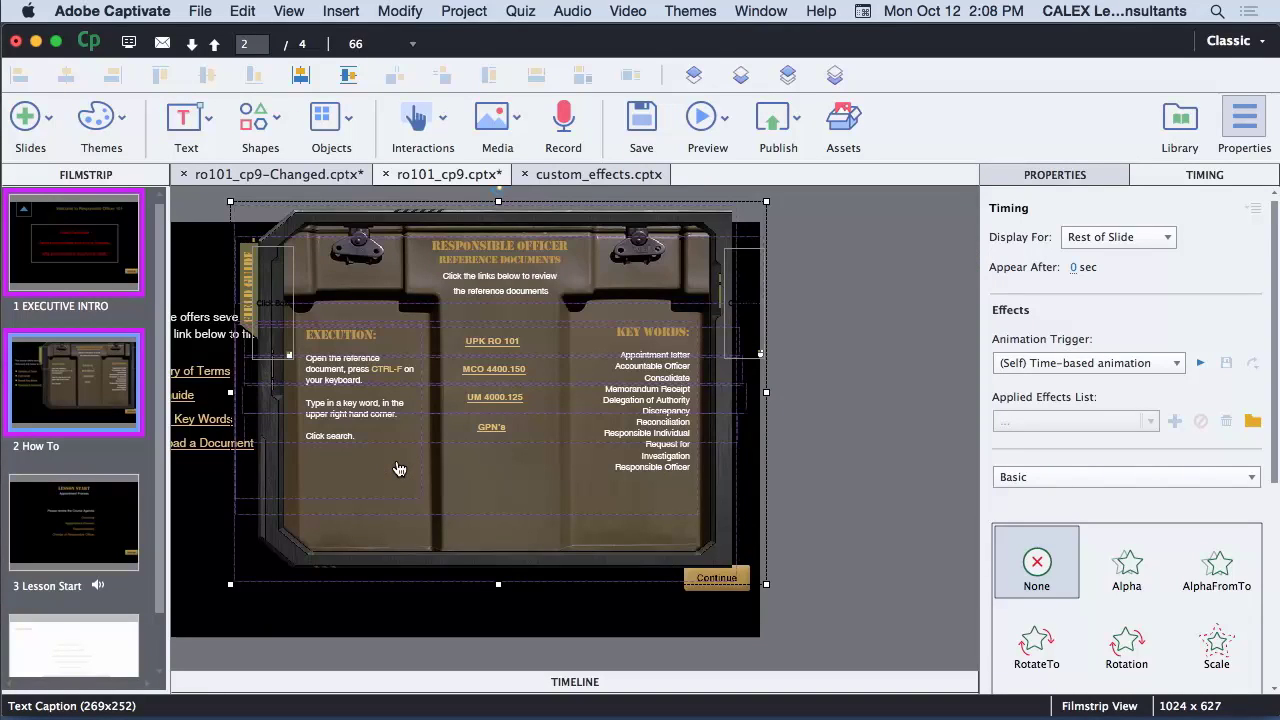
# Move the chest image over the slide content, keeping only it selected
pyautogui.moveTo(397, 476); pyautogui.dragTo(426, 491)
pyautogui.keyDown('shift'); pyautogui.click(426, 491); pyautogui.keyUp('shift')
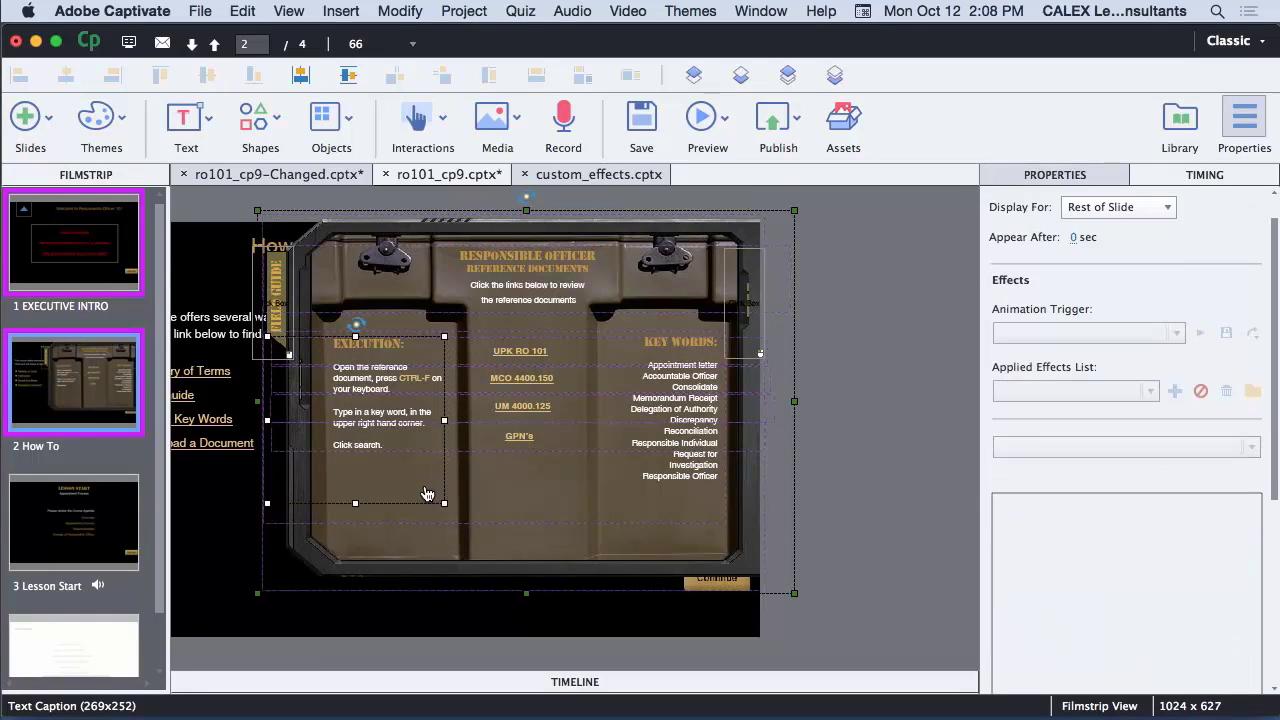
pyautogui.click(414, 579)
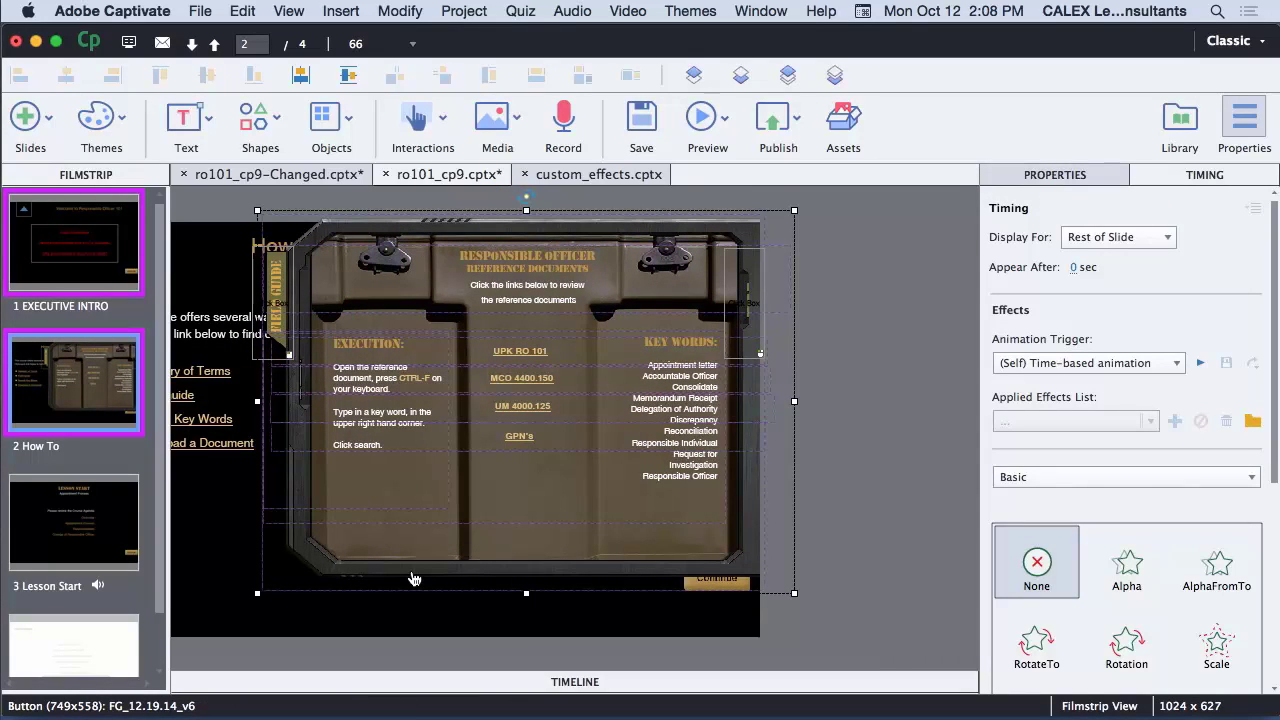
# Apply the LeftToRight motion path effect to the chest image and preview the slide with F8
pyautogui.click(1033, 479)
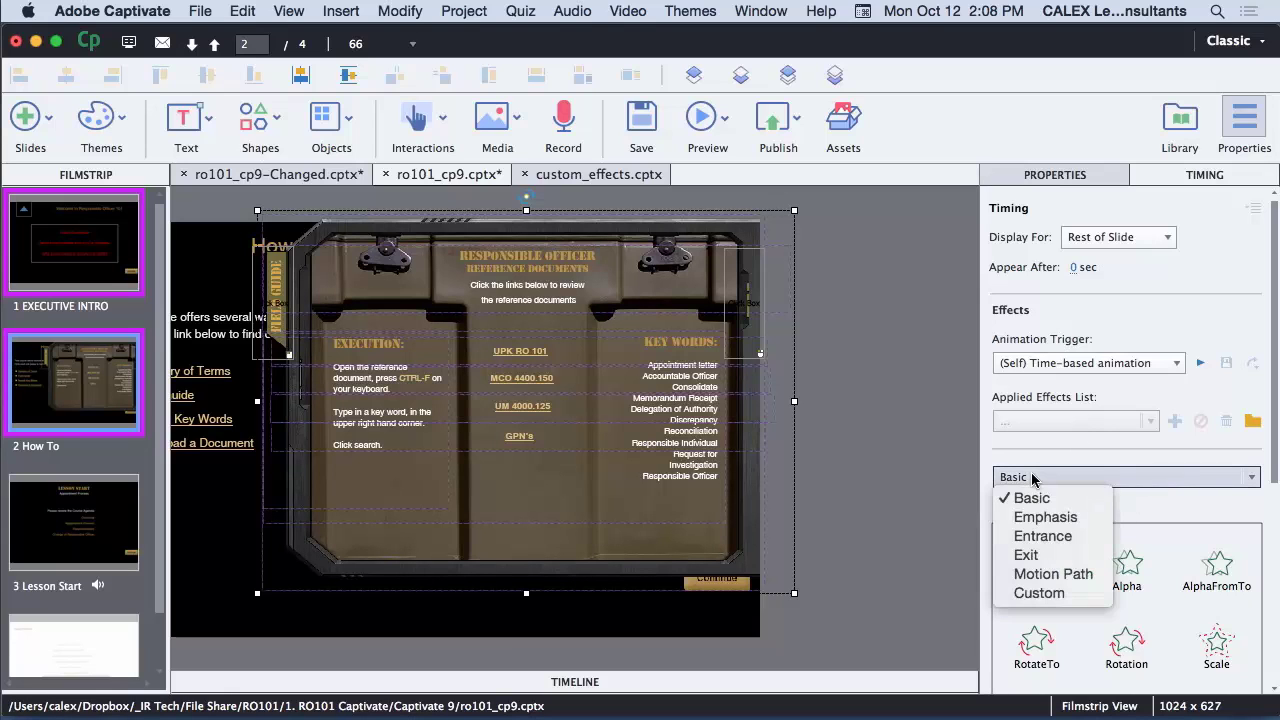
pyautogui.click(1033, 572)
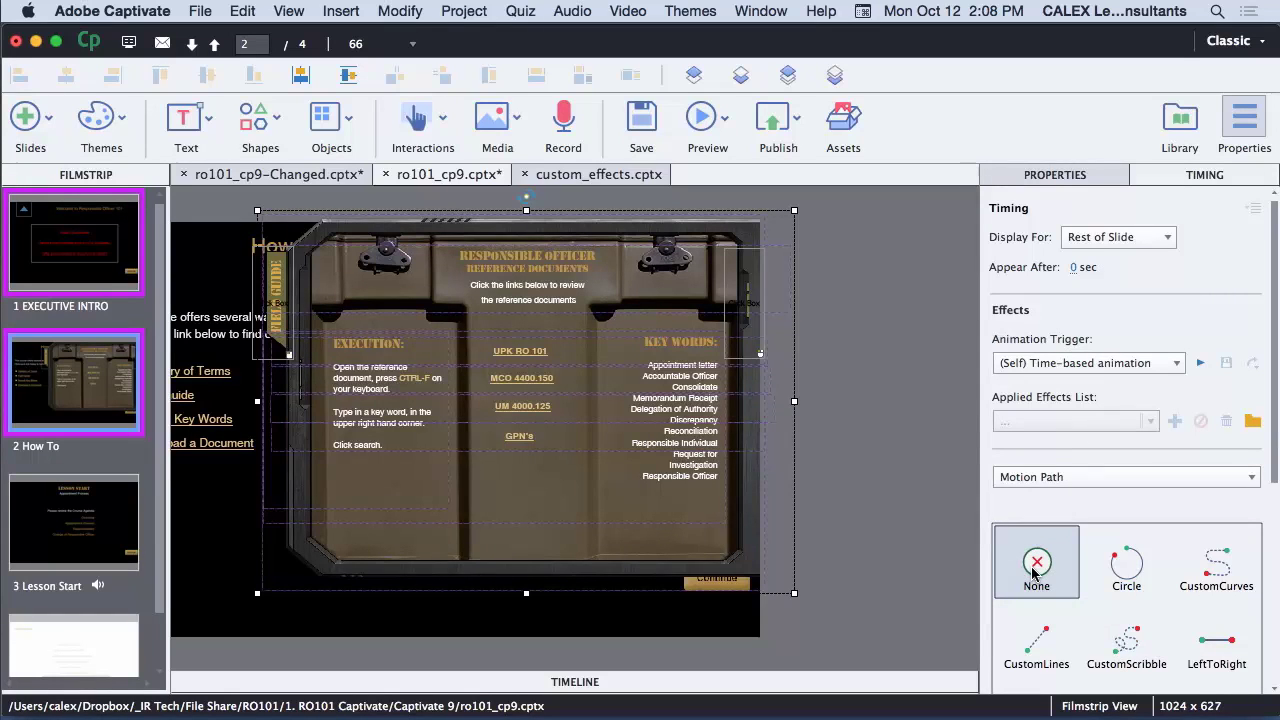
pyautogui.click(1216, 648)
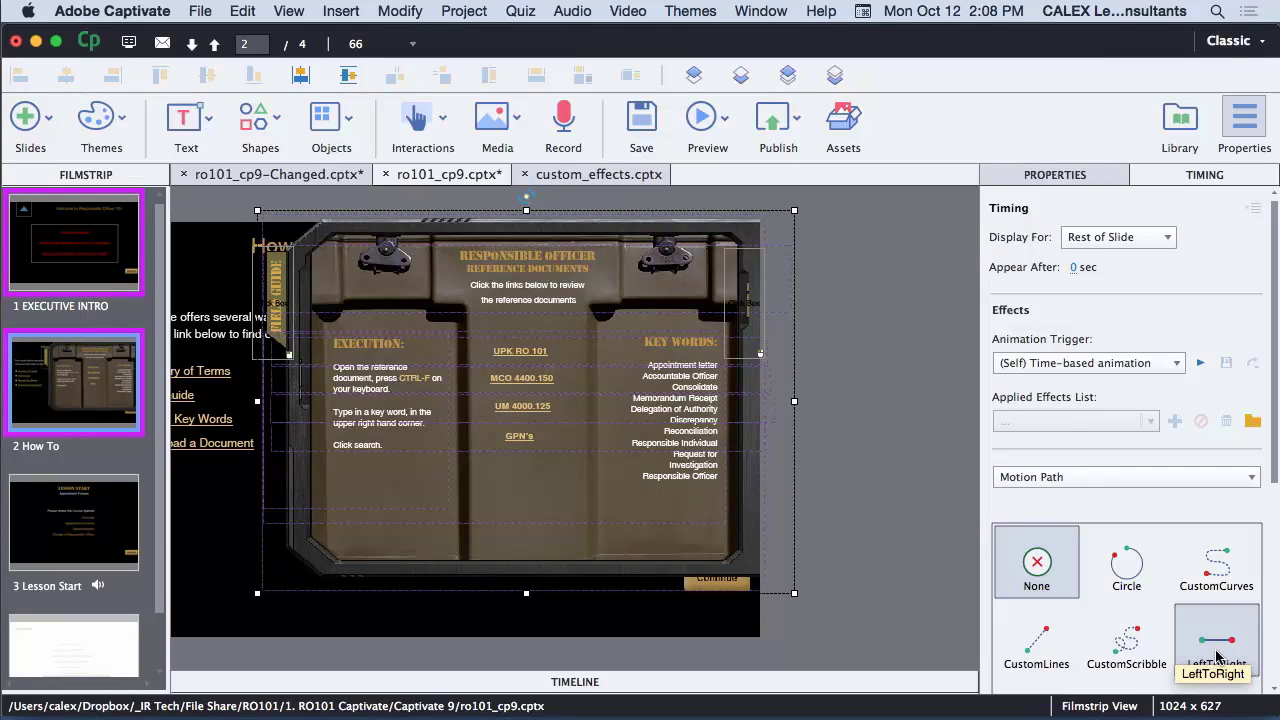
pyautogui.press('F8')
pyautogui.click(447, 61)
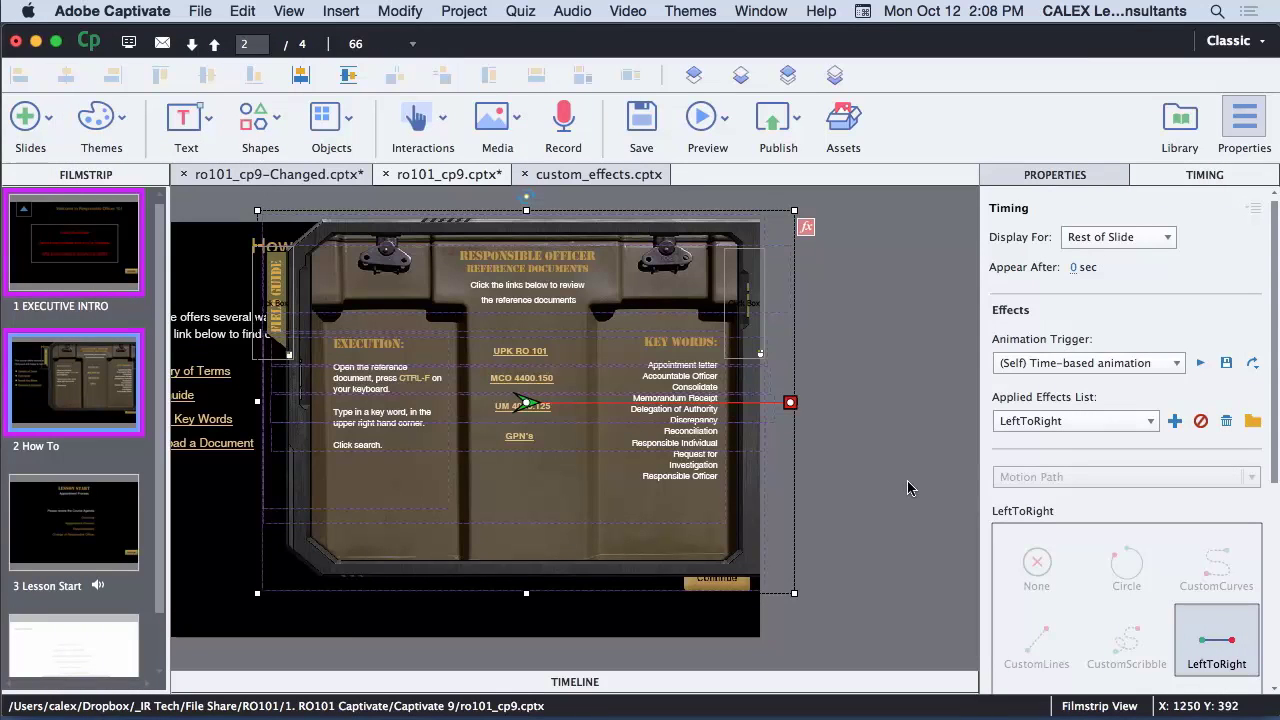
pyautogui.hscroll(3, 907, 488)
pyautogui.hscroll(3, 907, 487)
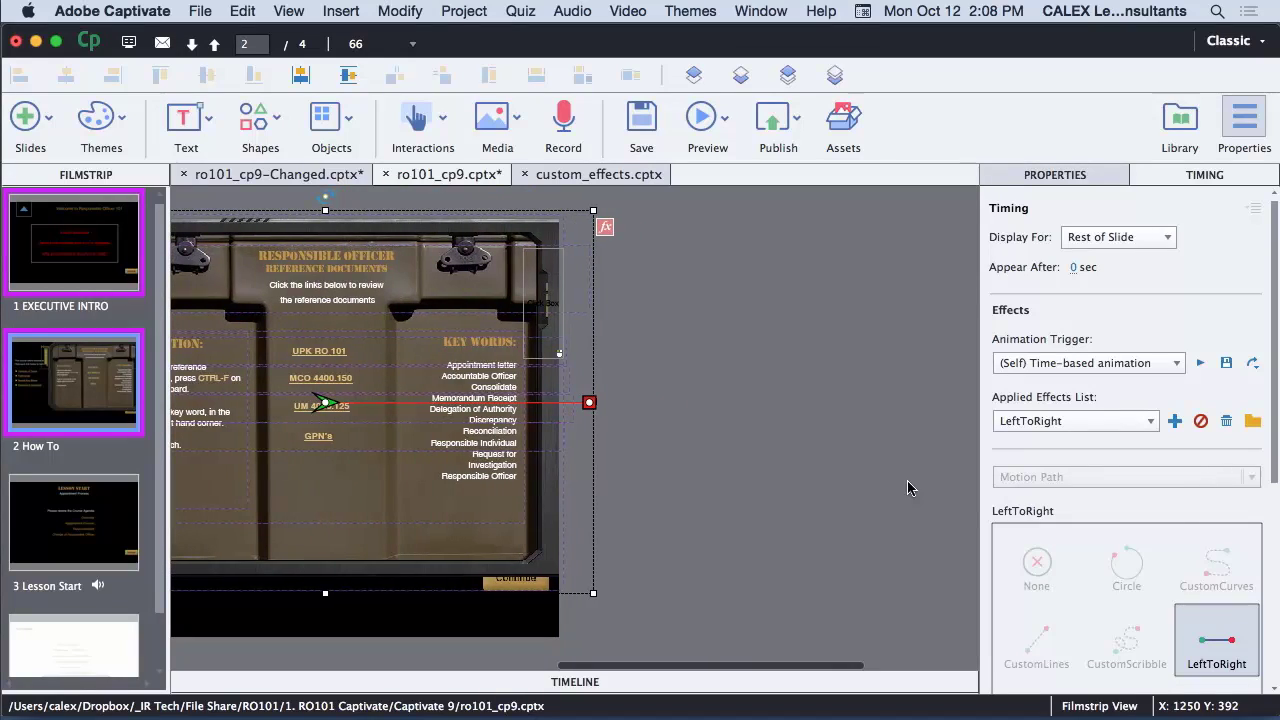
# Extend the LeftToRight path's end point further right and preview the slides
pyautogui.moveTo(589, 402); pyautogui.dragTo(776, 403)
pyautogui.click(705, 118)
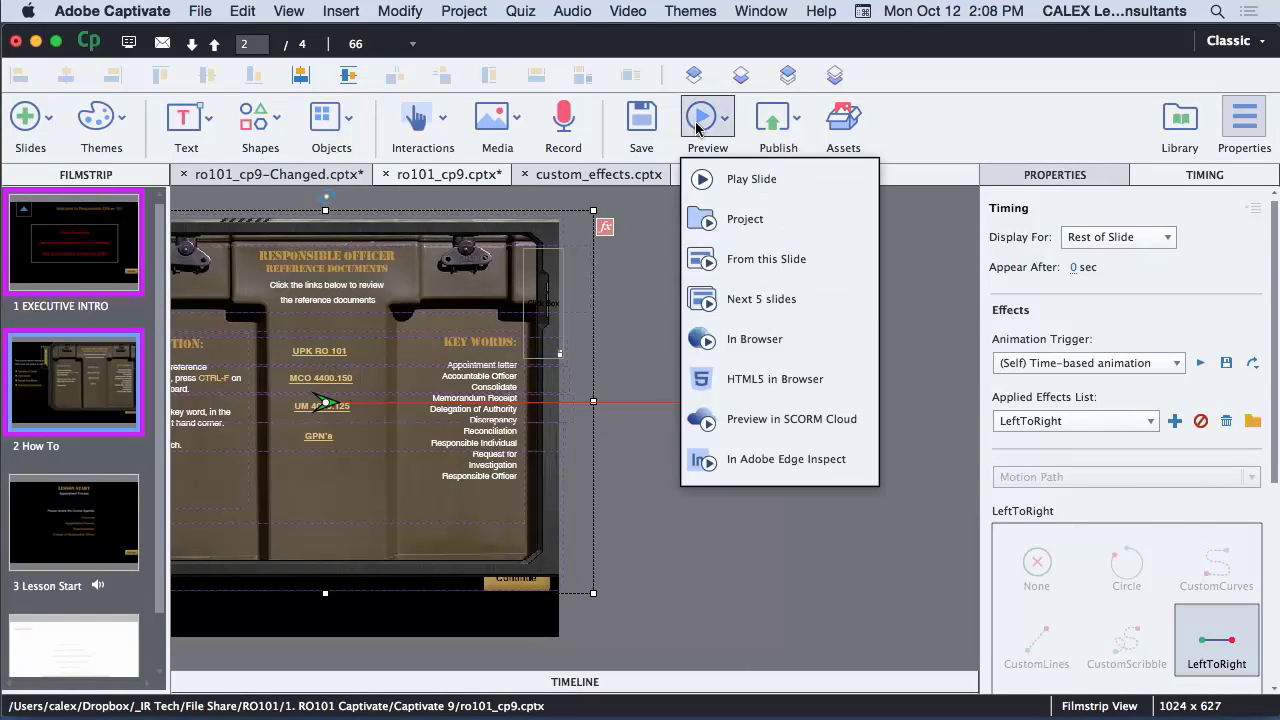
pyautogui.click(745, 339)
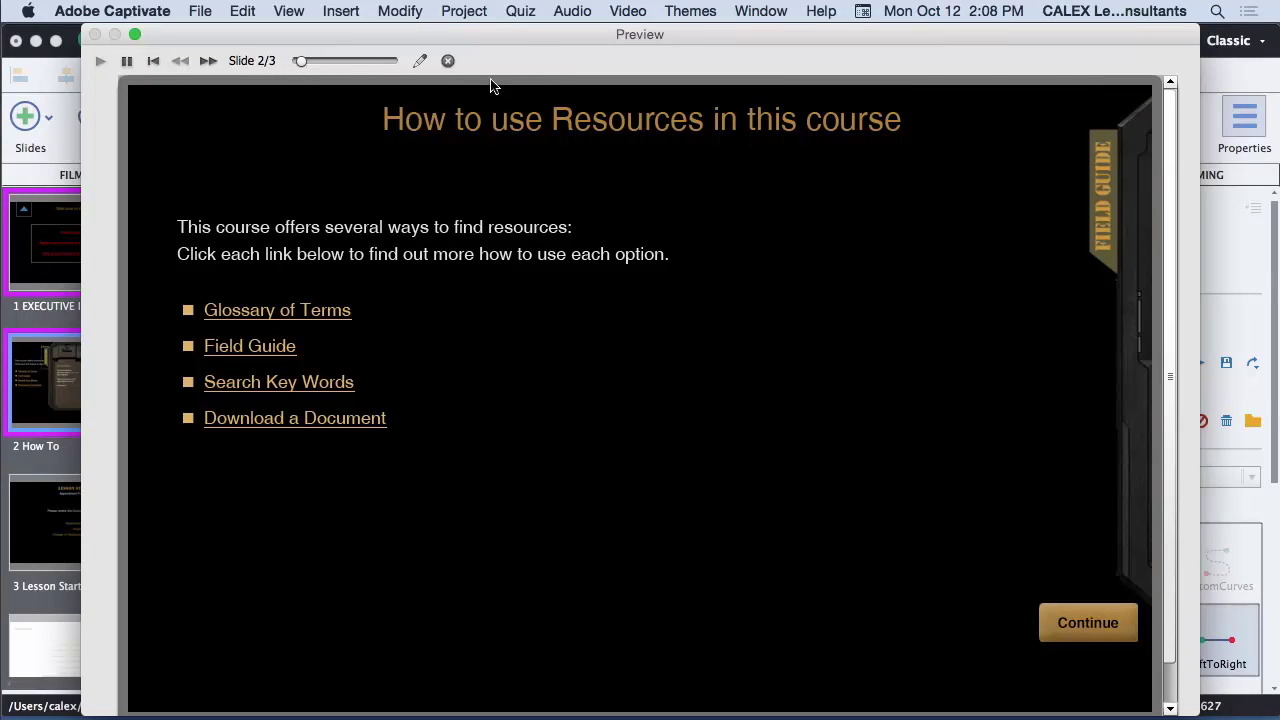
pyautogui.click(447, 60)
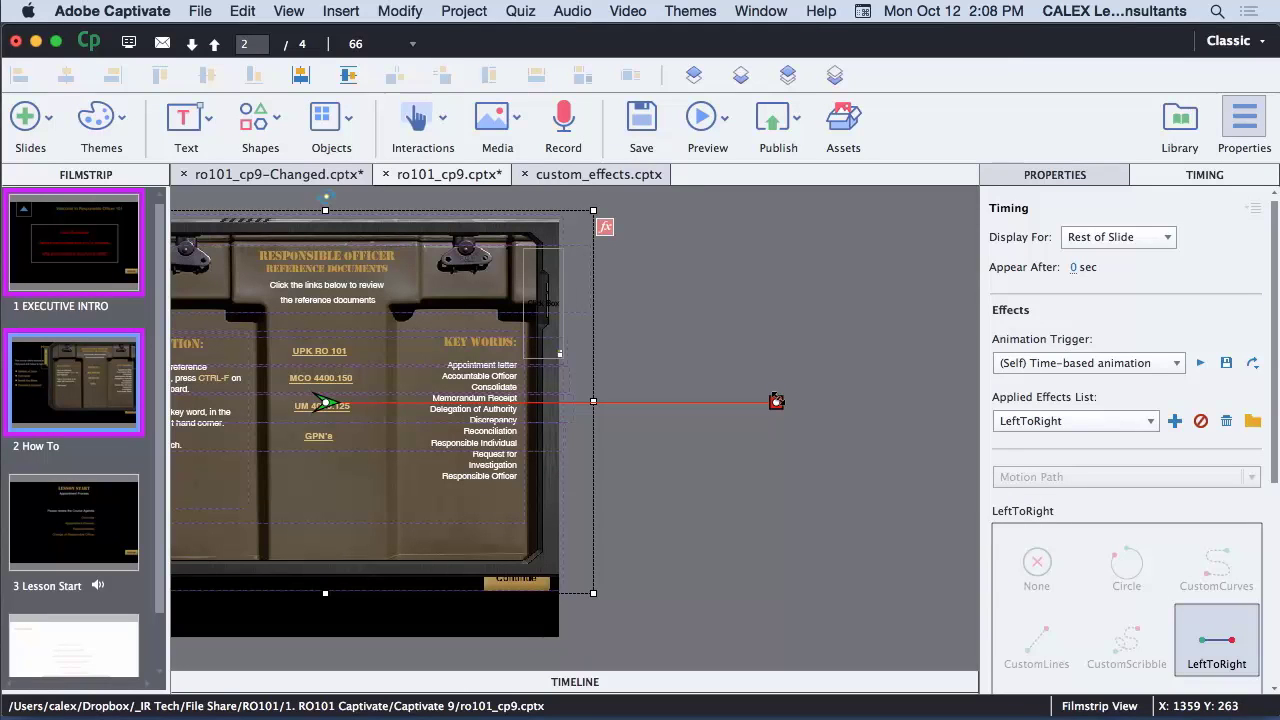
# Push the path's end point slightly further right and preview the next five slides again
pyautogui.moveTo(776, 401); pyautogui.dragTo(801, 401)
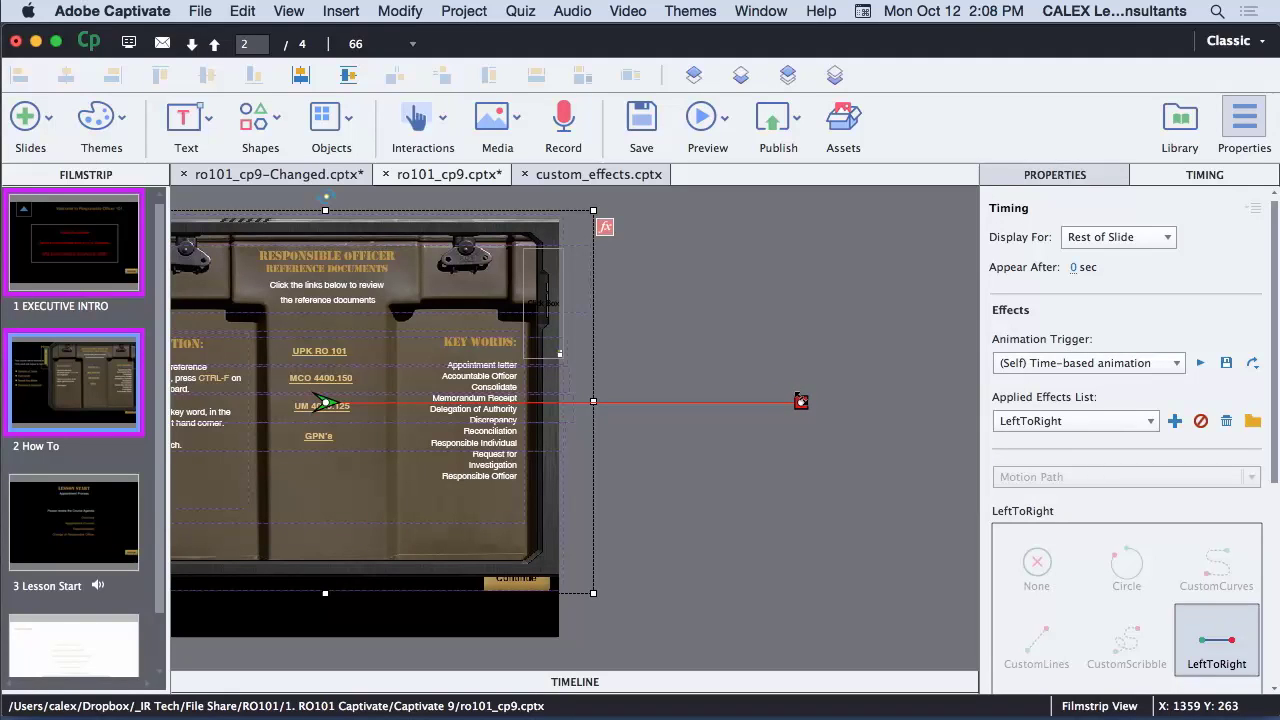
pyautogui.click(702, 117)
pyautogui.click(758, 302)
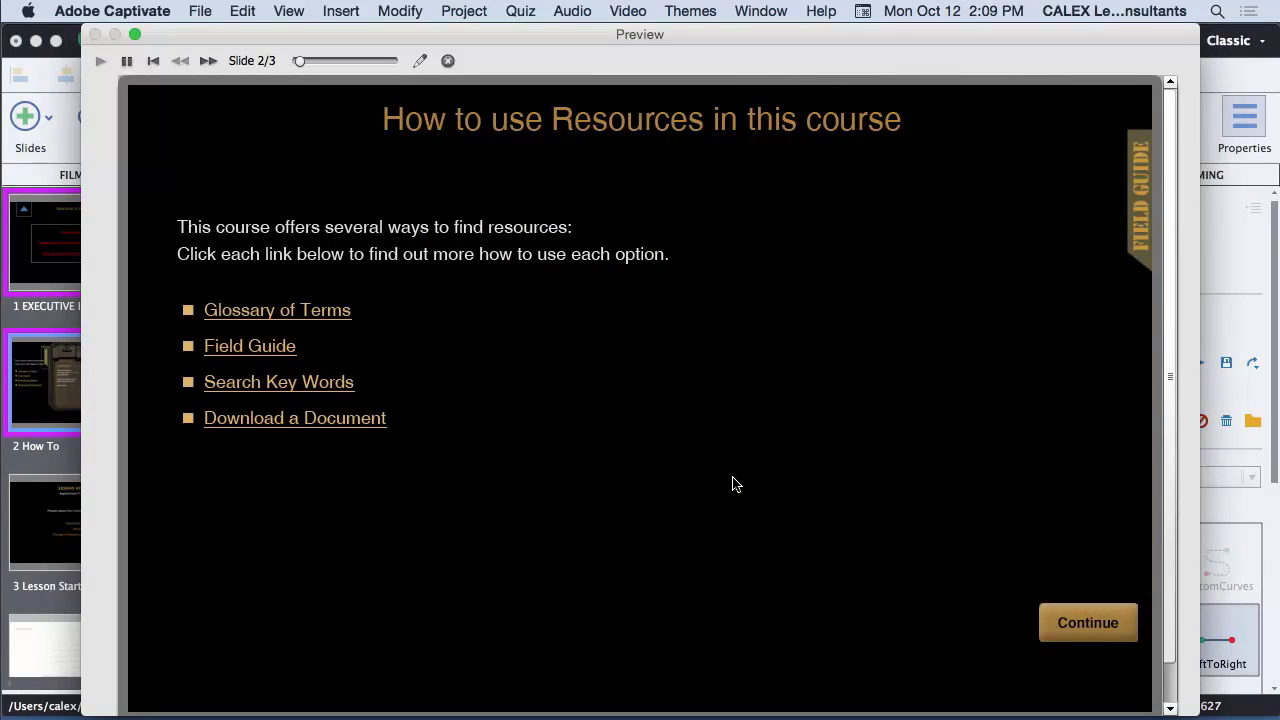
pyautogui.click(450, 60)
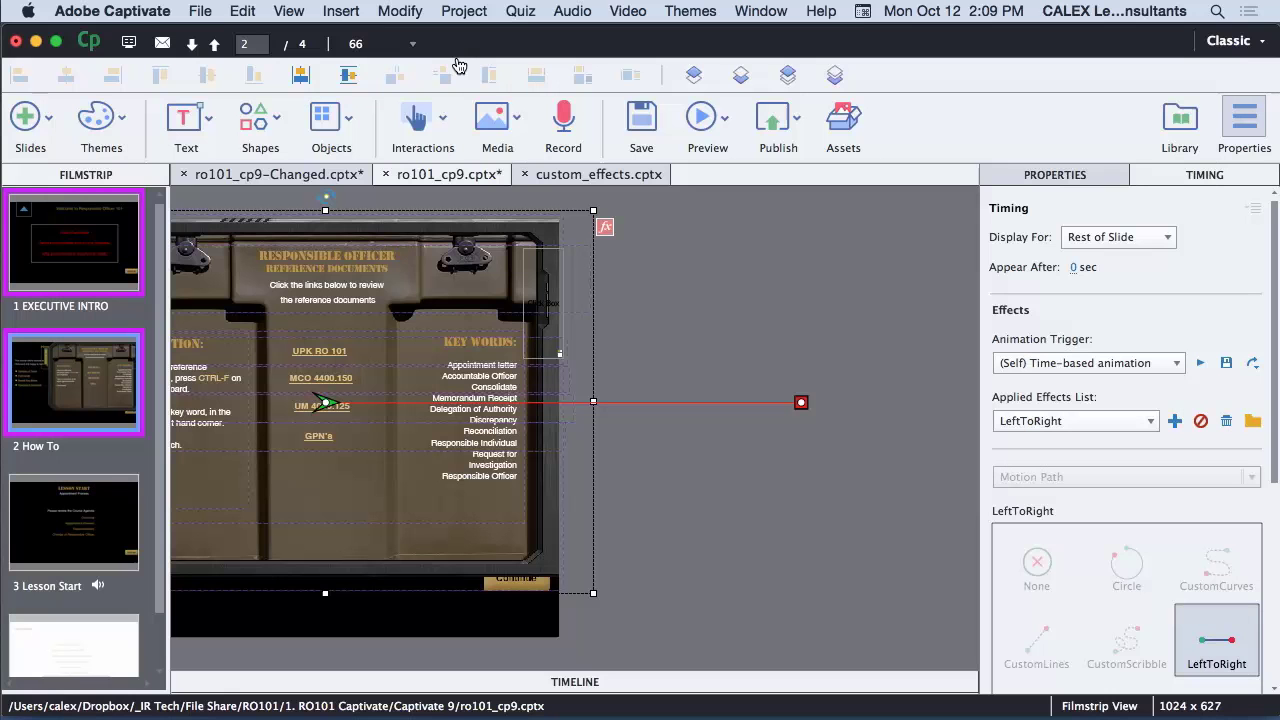
# Save the chest image's LeftToRight motion path as the custom effect Path2
pyautogui.click(1227, 363)
pyautogui.write('Path2')
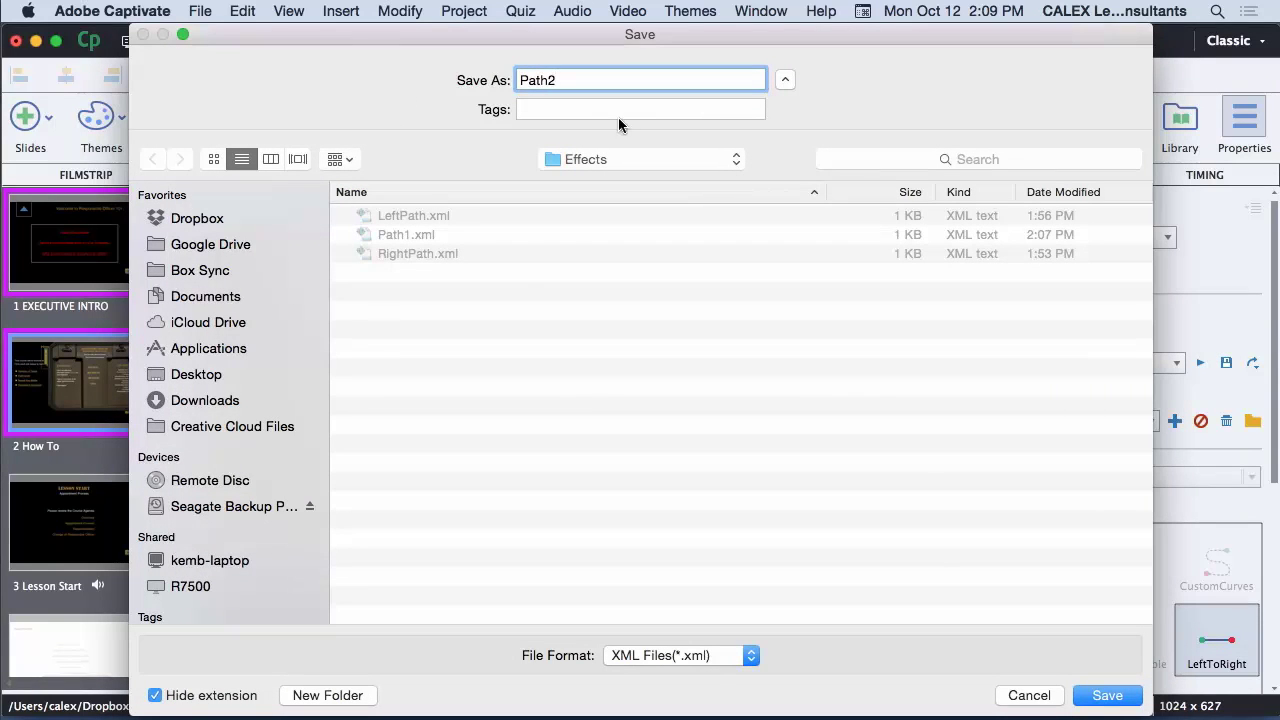
pyautogui.click(1107, 695)
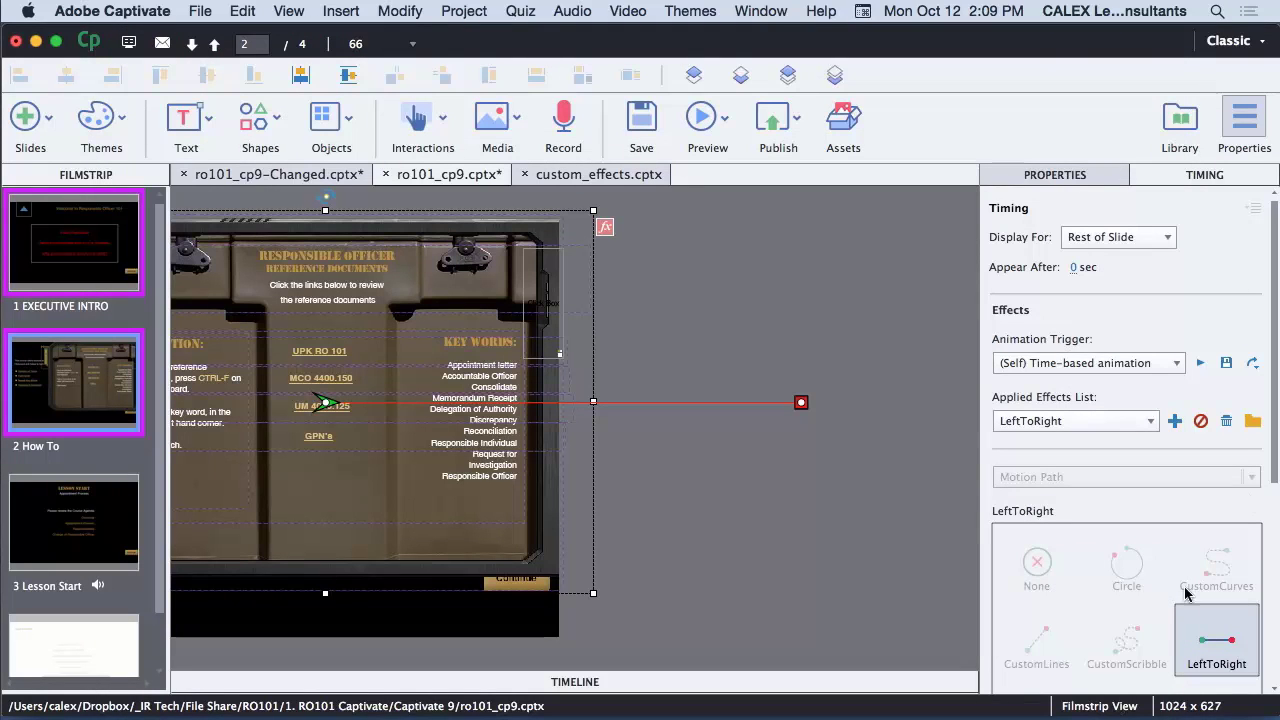
# Remove the panel's effect and load the saved Path2 effect file onto it
pyautogui.click(1232, 426)
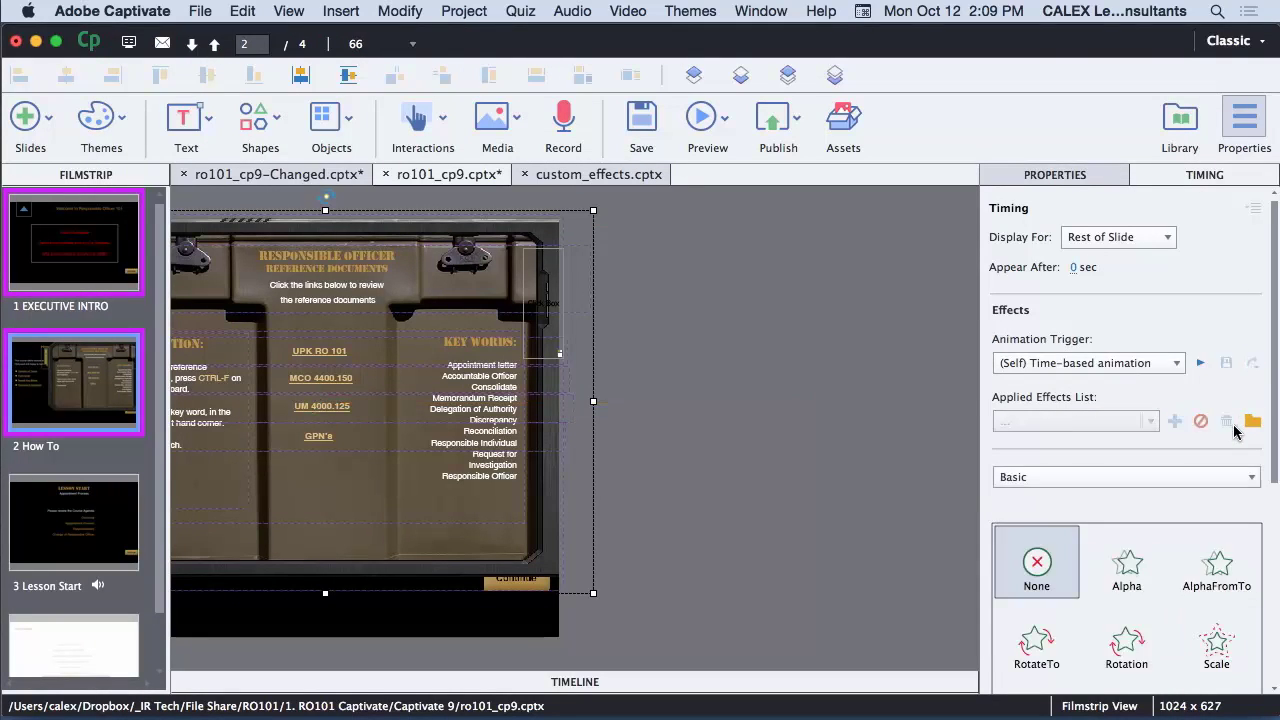
pyautogui.click(1023, 476)
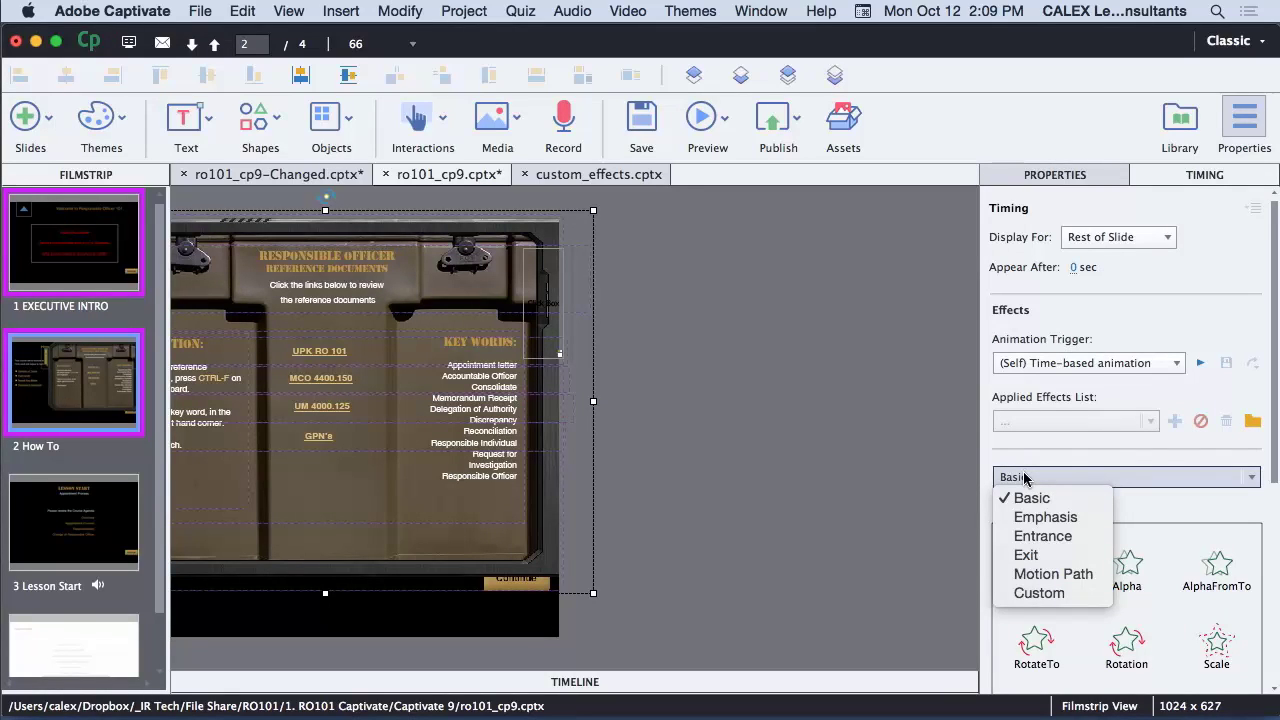
pyautogui.click(1023, 476)
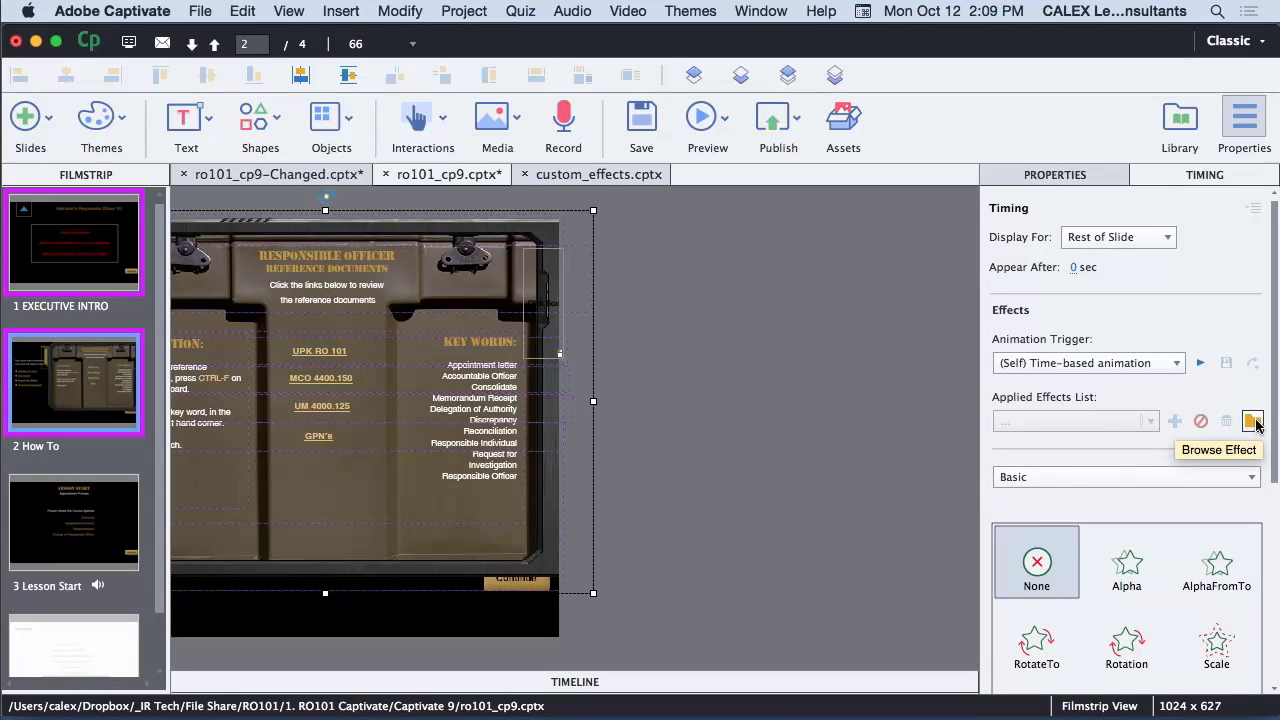
pyautogui.click(1253, 421)
pyautogui.doubleClick(399, 162)
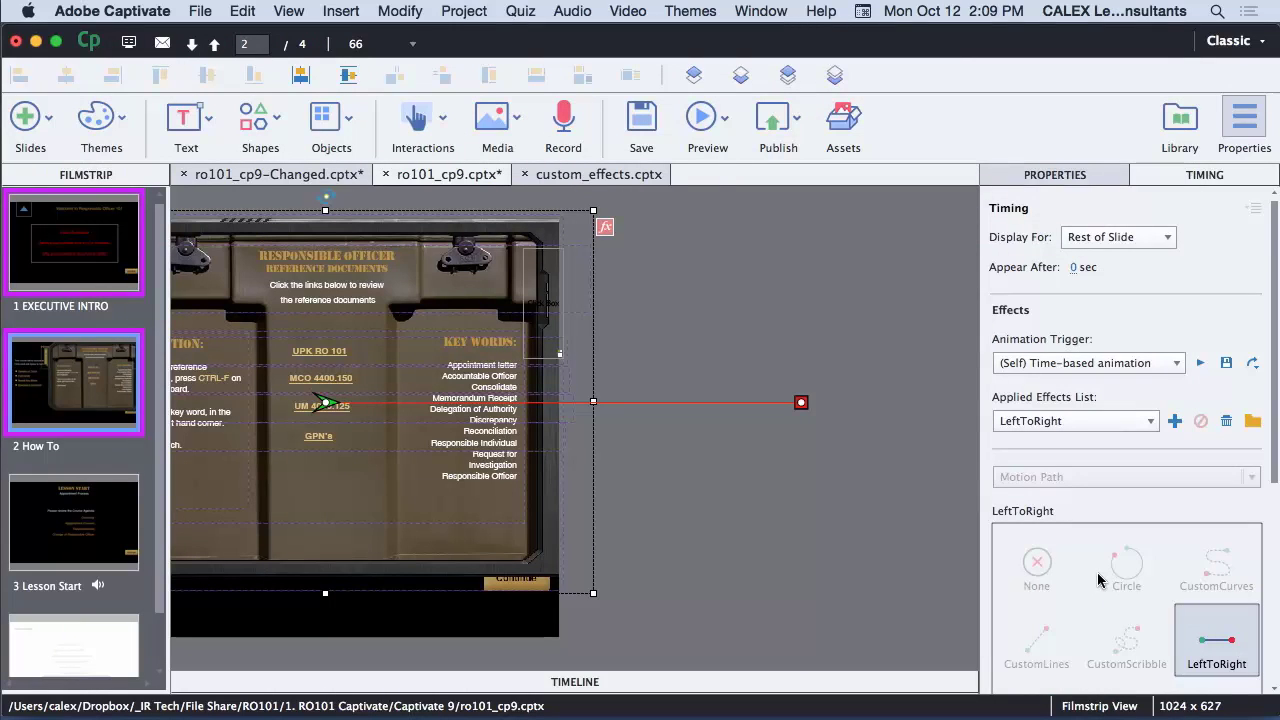
# Remove the effect again, switch the effects list to Custom, and preview Path2
pyautogui.moveTo(1271, 428); pyautogui.dragTo(1277, 514)
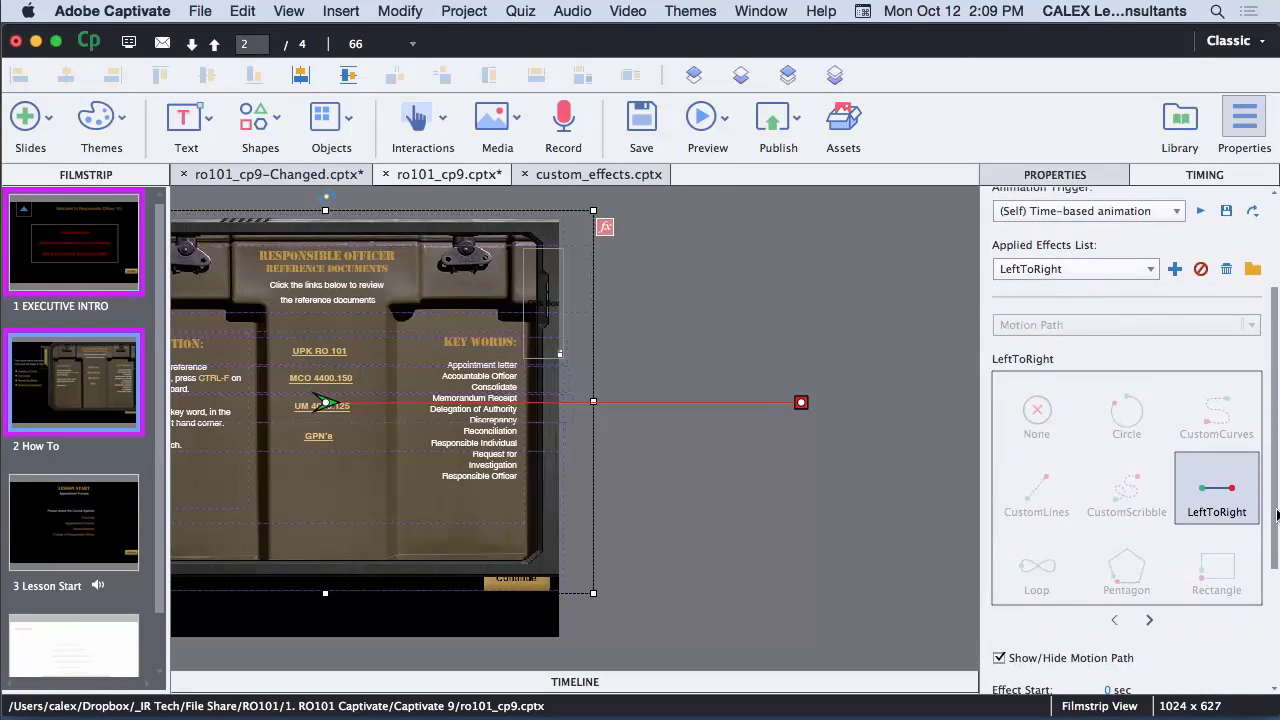
pyautogui.moveTo(1268, 420); pyautogui.dragTo(1268, 354)
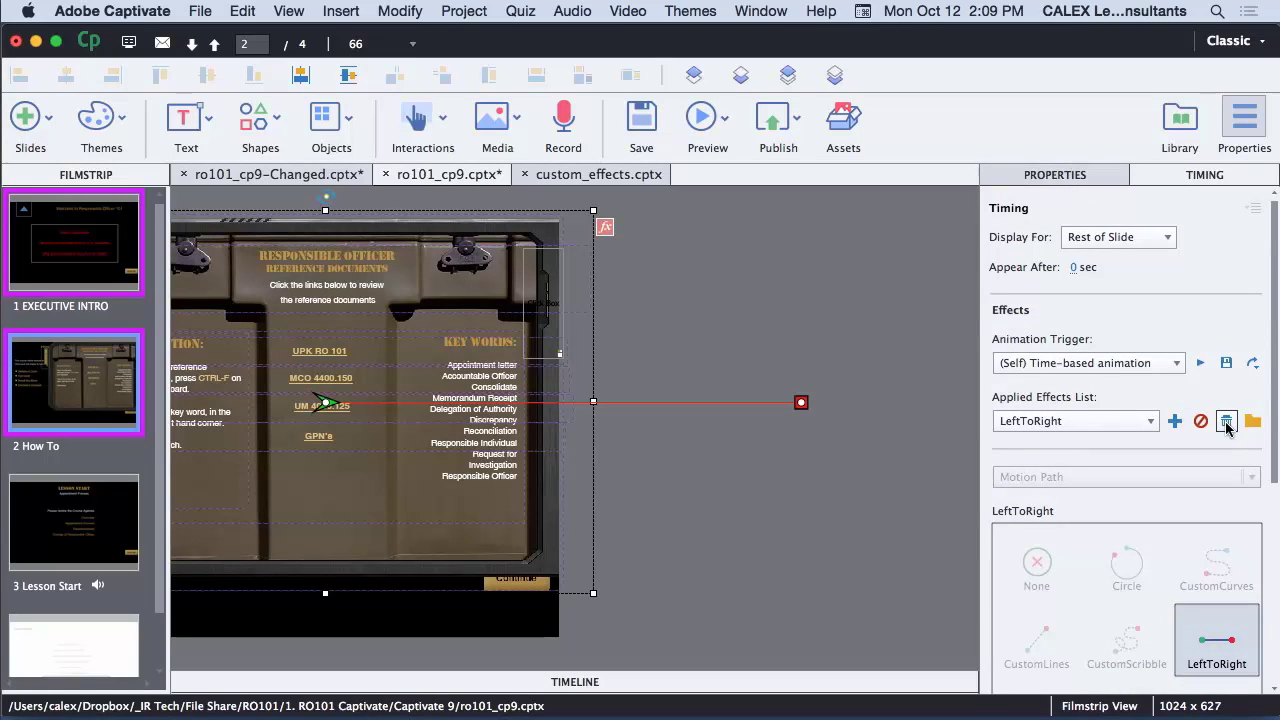
pyautogui.click(1226, 421)
pyautogui.click(1252, 478)
pyautogui.click(1010, 592)
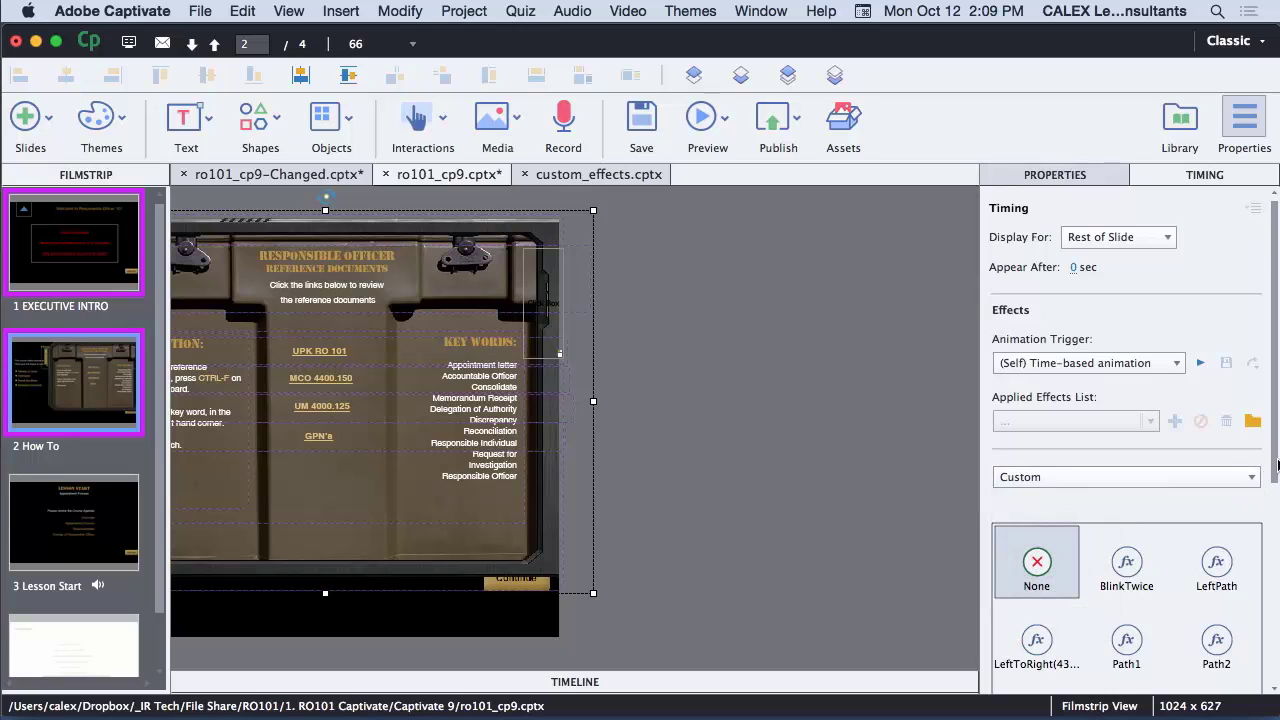
pyautogui.scroll(-5, 1230, 440)
pyautogui.click(1224, 398)
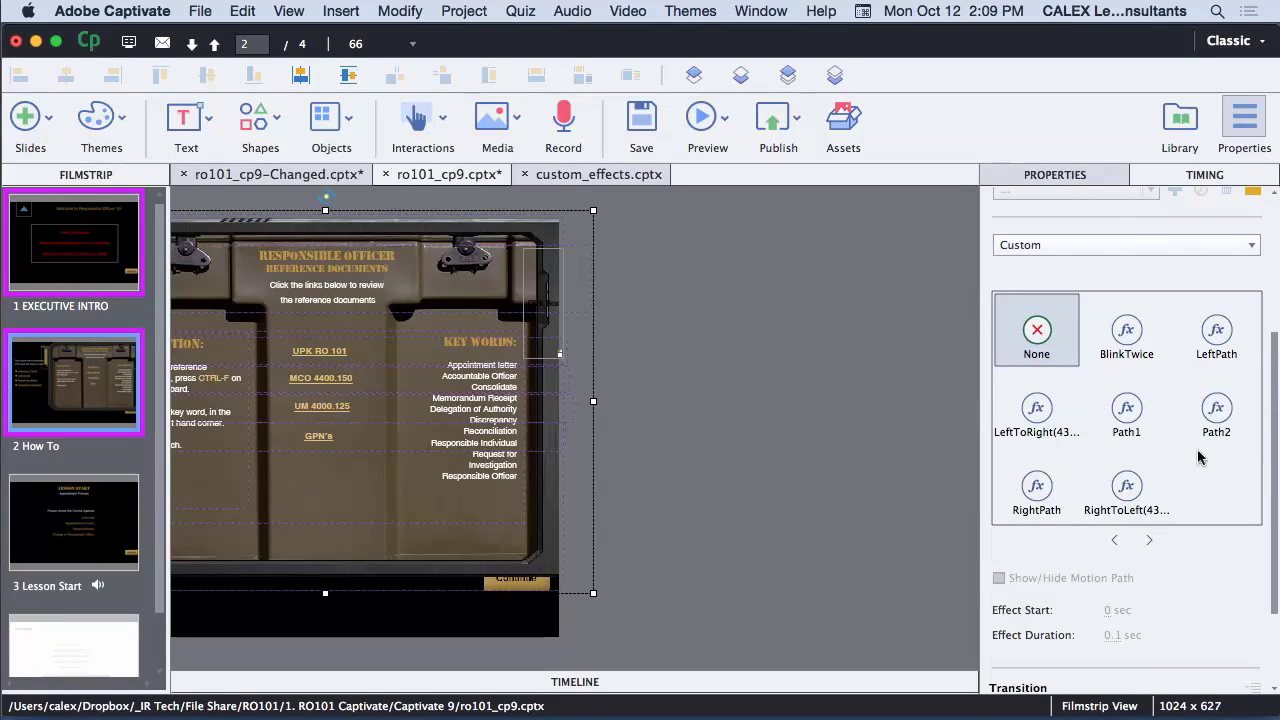
# Drag the Field Guide panel right so it sits off the slide's right edge
pyautogui.click(802, 480)
pyautogui.hscroll(-5, 802, 480)
pyautogui.hscroll(3, 802, 480)
pyautogui.moveTo(361, 383); pyautogui.dragTo(765, 441)
# Nudge the Field Guide panel fully past the right edge and view Click_Box_out's Actions
pyautogui.hscroll(2, 762, 439)
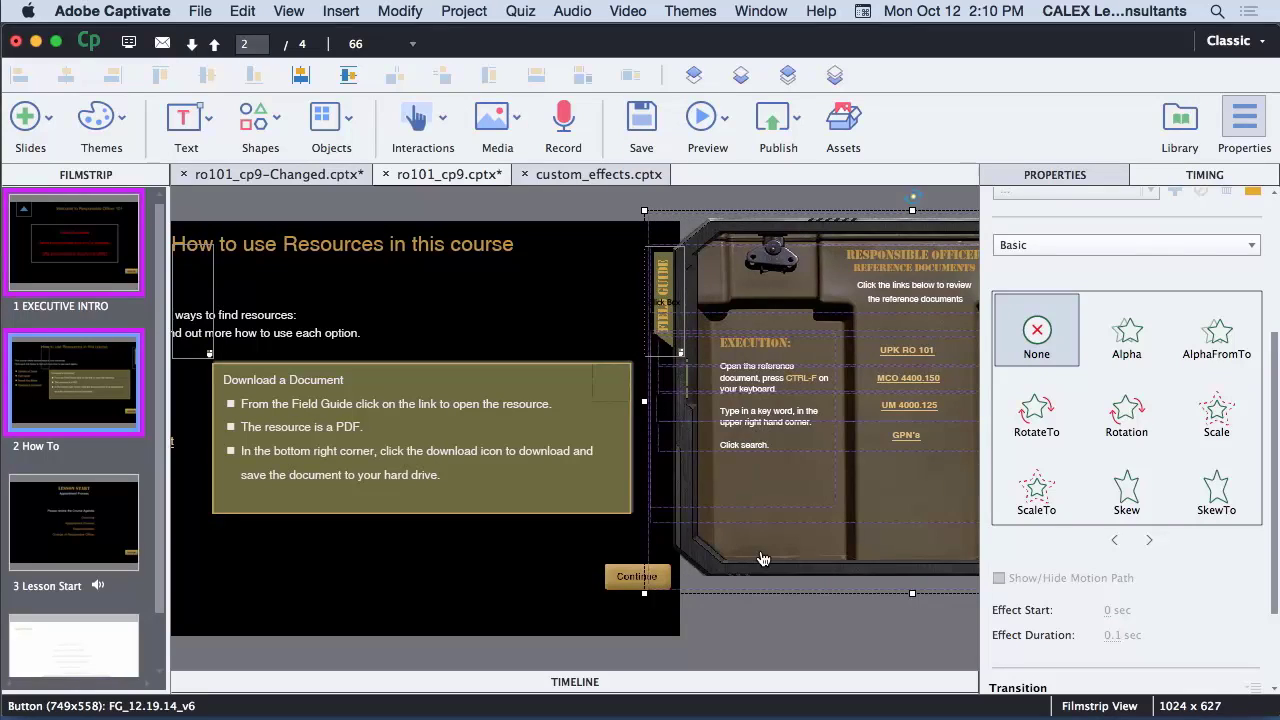
pyautogui.moveTo(762, 558); pyautogui.dragTo(769, 561)
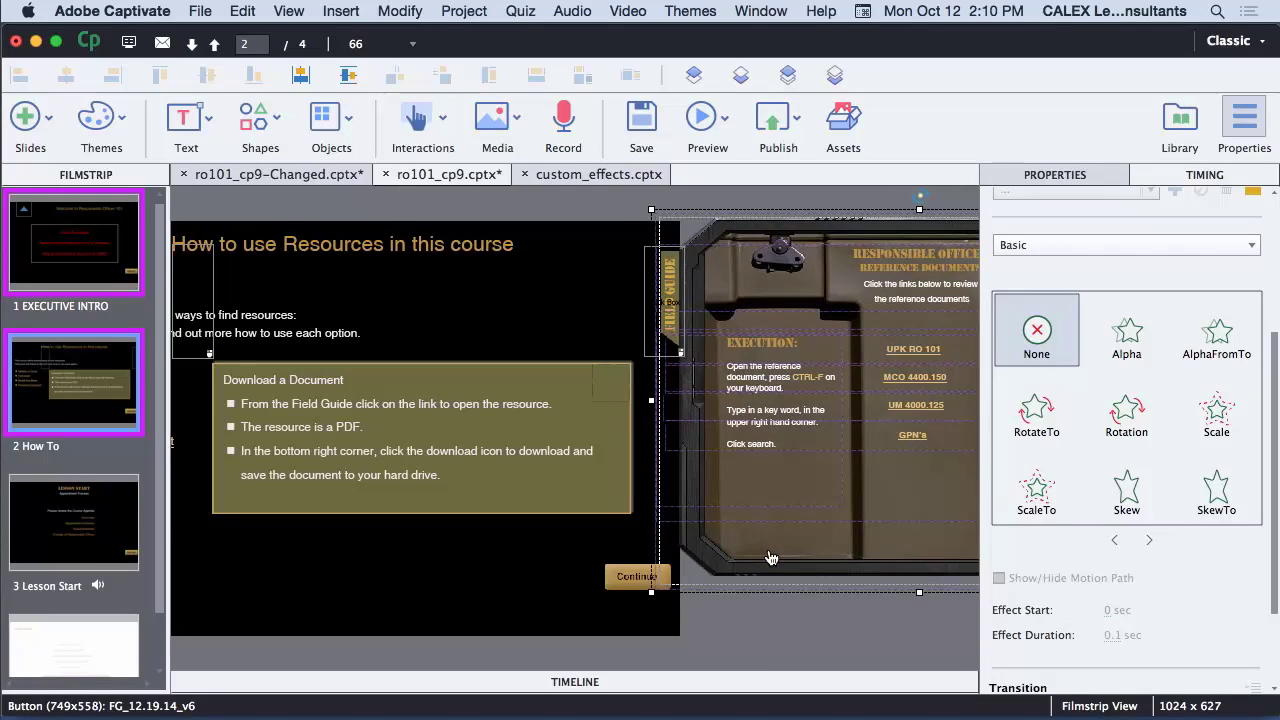
pyautogui.click(657, 347)
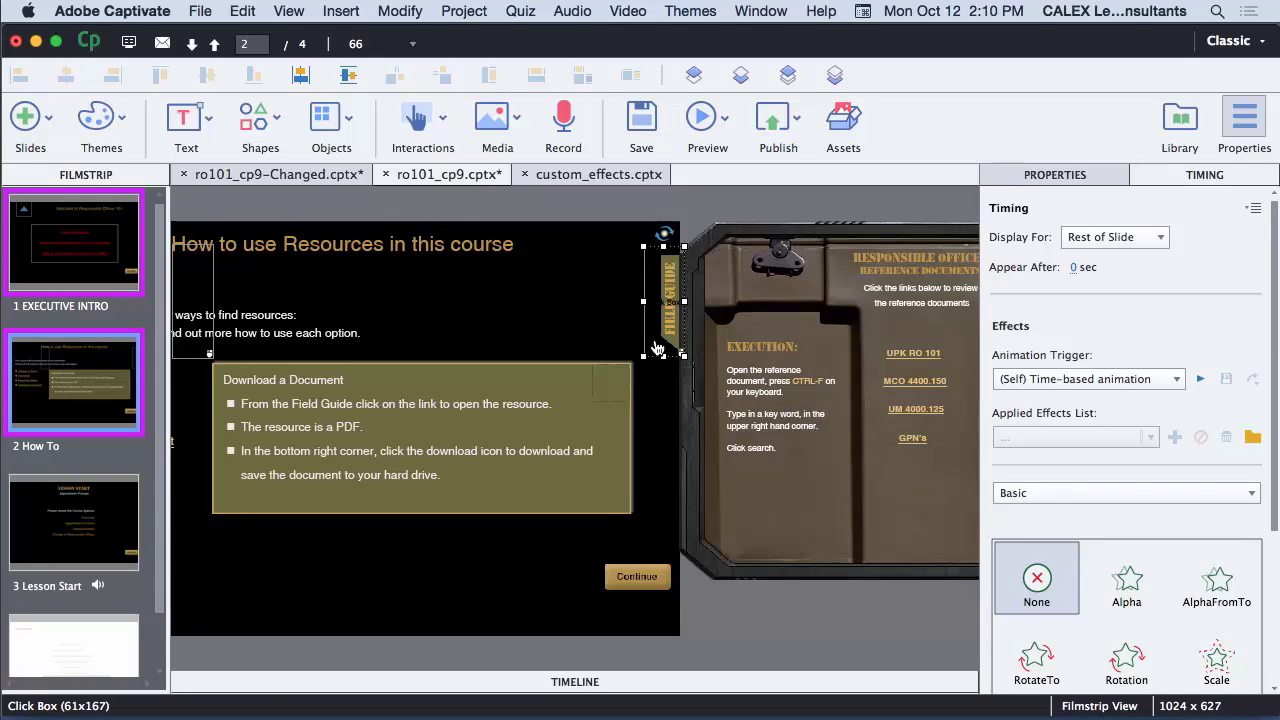
pyautogui.click(1038, 180)
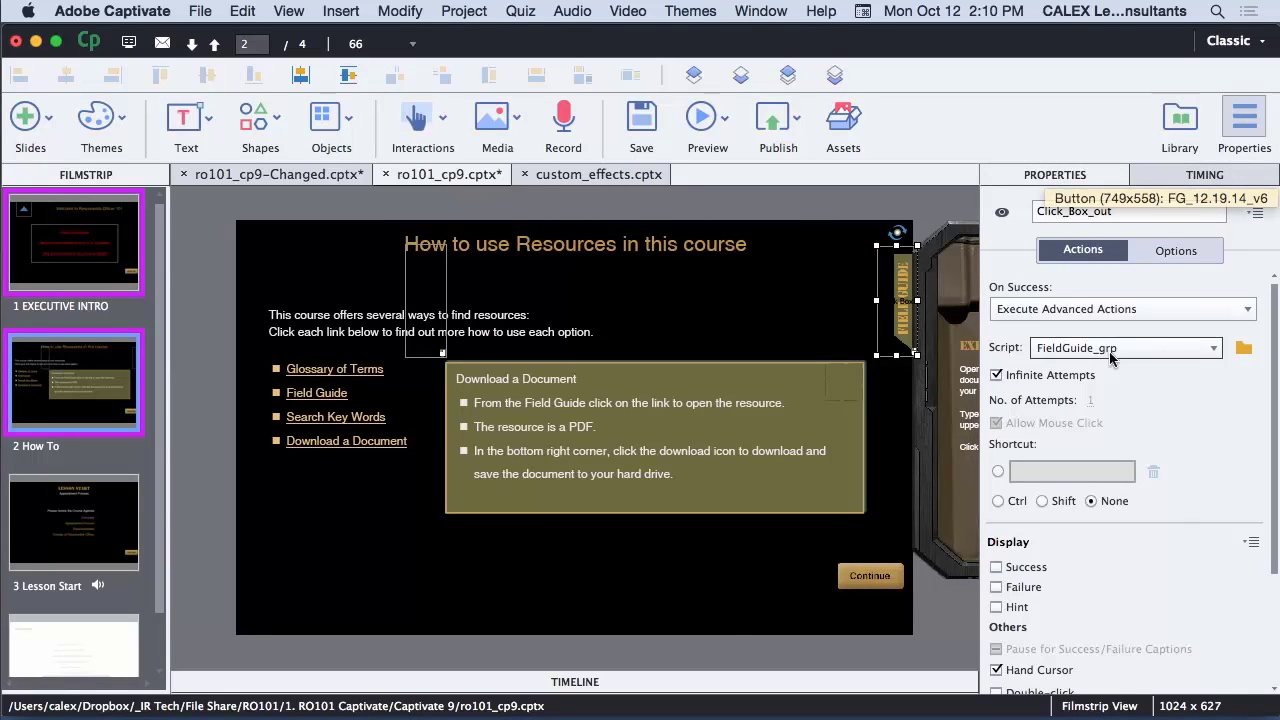
# In the FieldGuide_grp action, set the IF branch's Apply Effect to Custom > Path1
pyautogui.click(1243, 347)
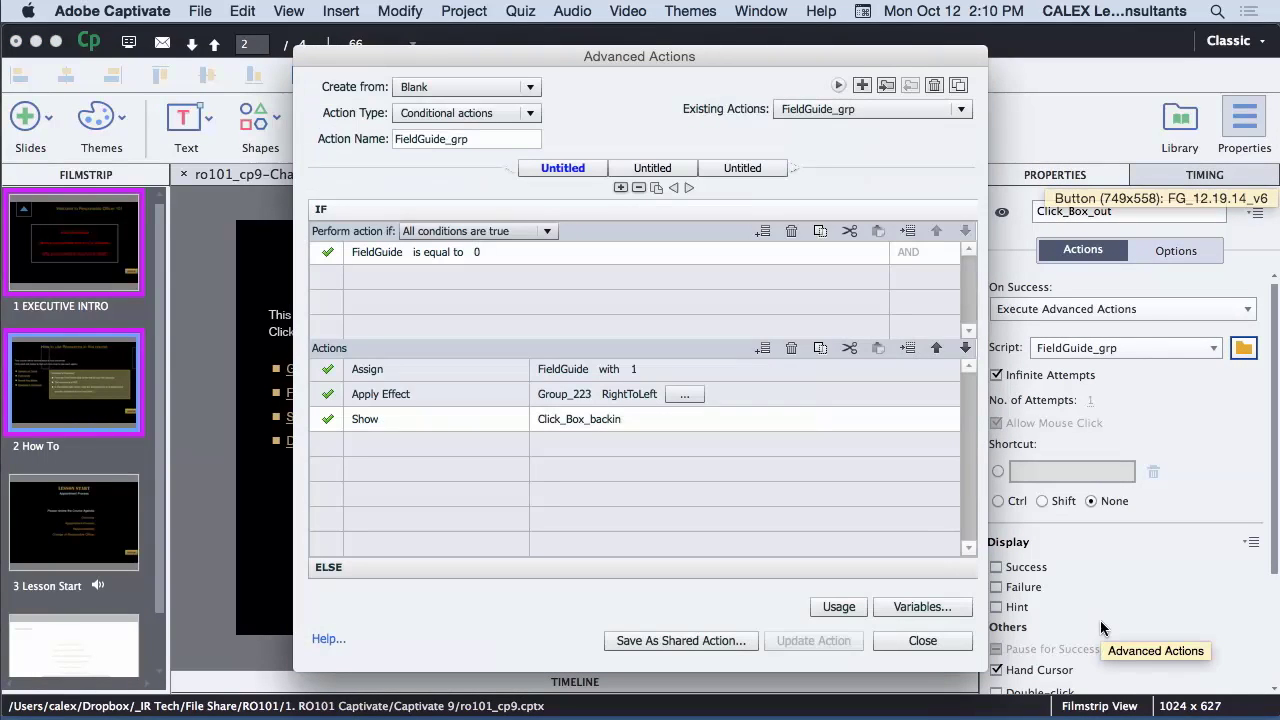
pyautogui.click(630, 396)
pyautogui.click(640, 395)
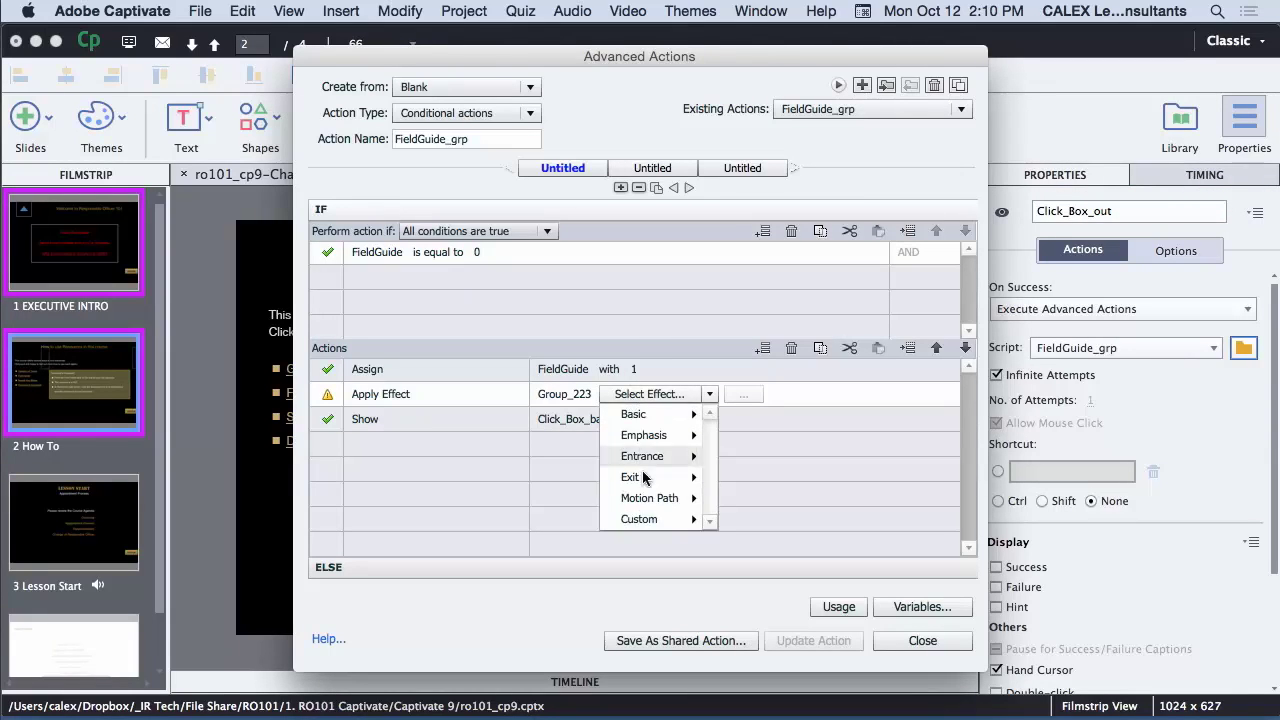
pyautogui.moveTo(645, 522)
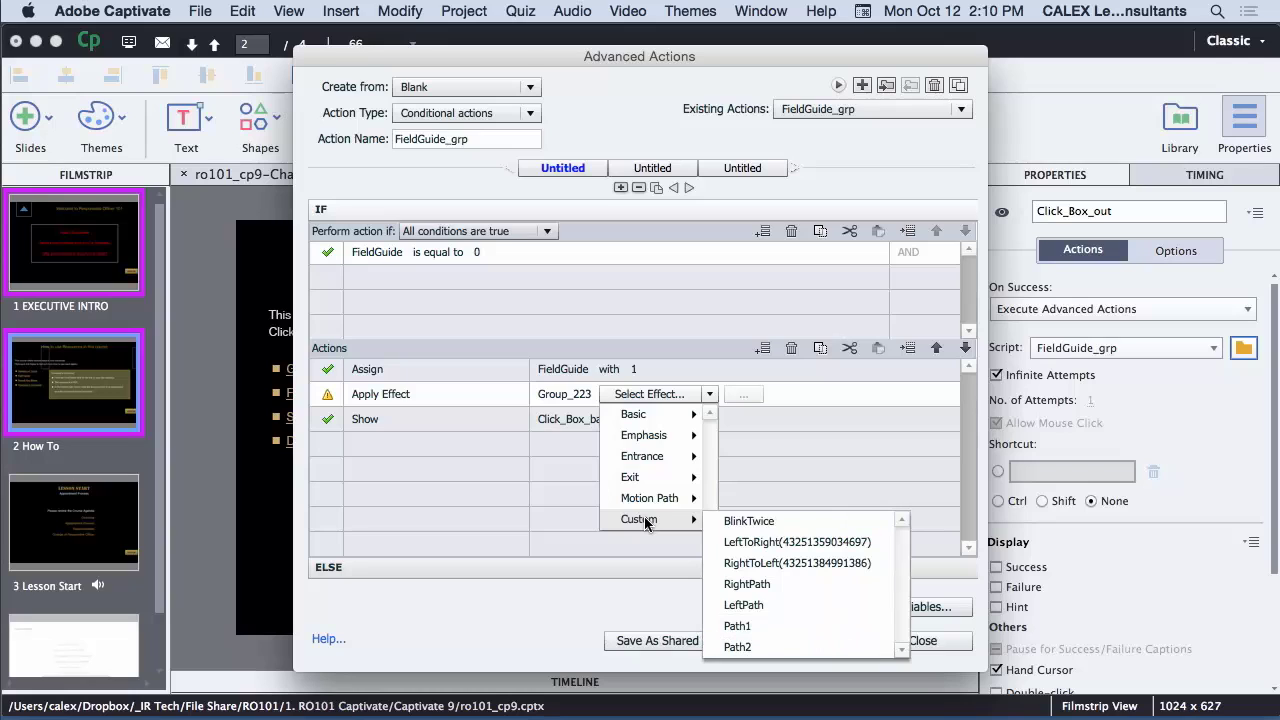
pyautogui.click(738, 627)
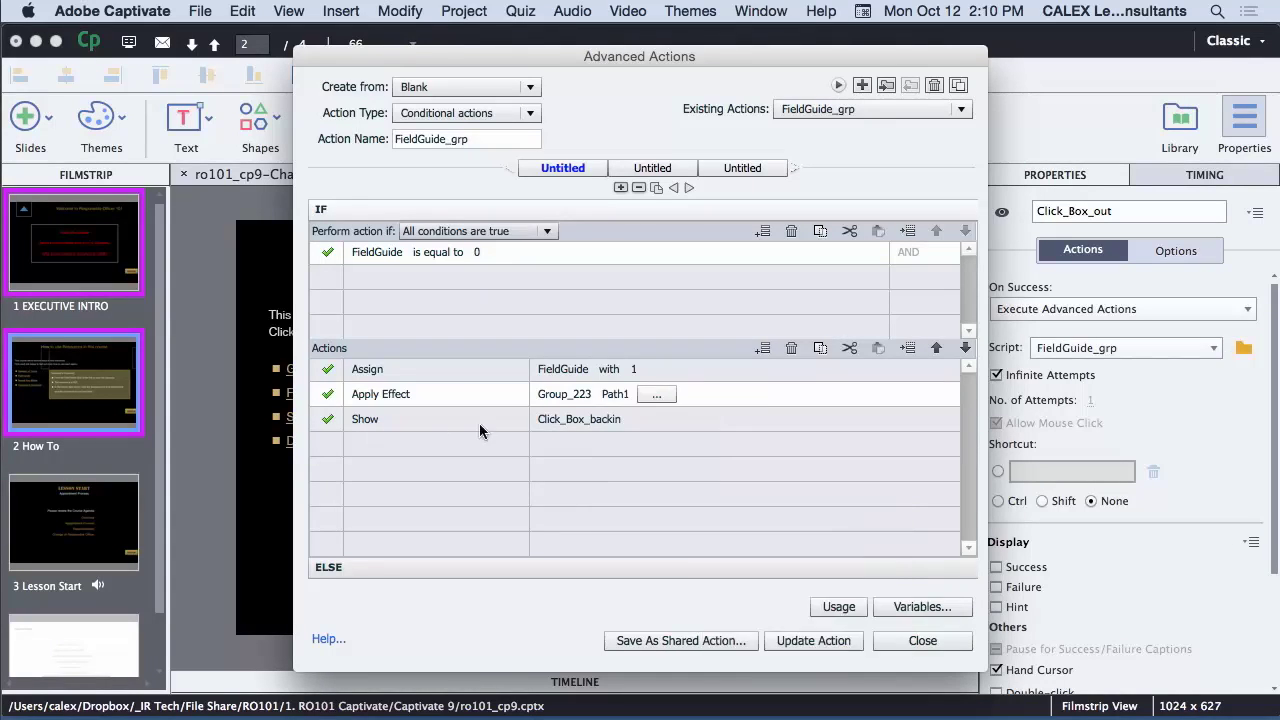
# Set the ELSE branch's Apply Effect to Custom > Path2
pyautogui.click(342, 568)
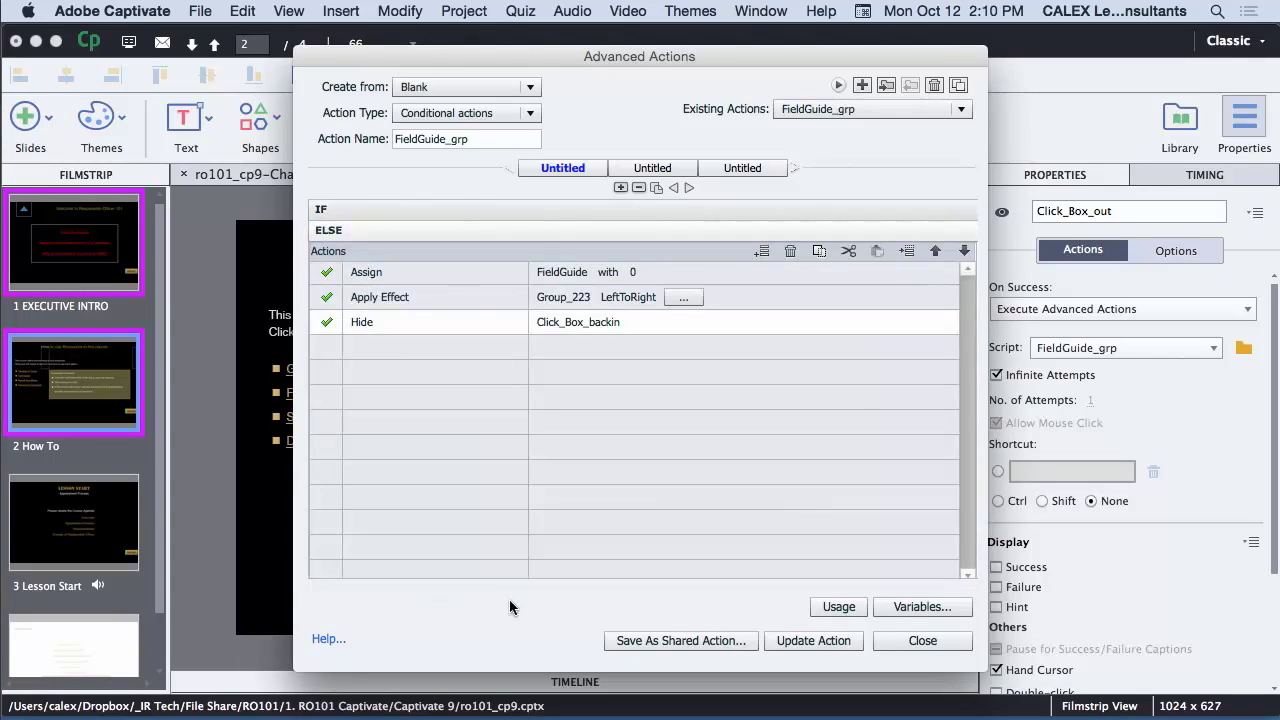
pyautogui.click(630, 299)
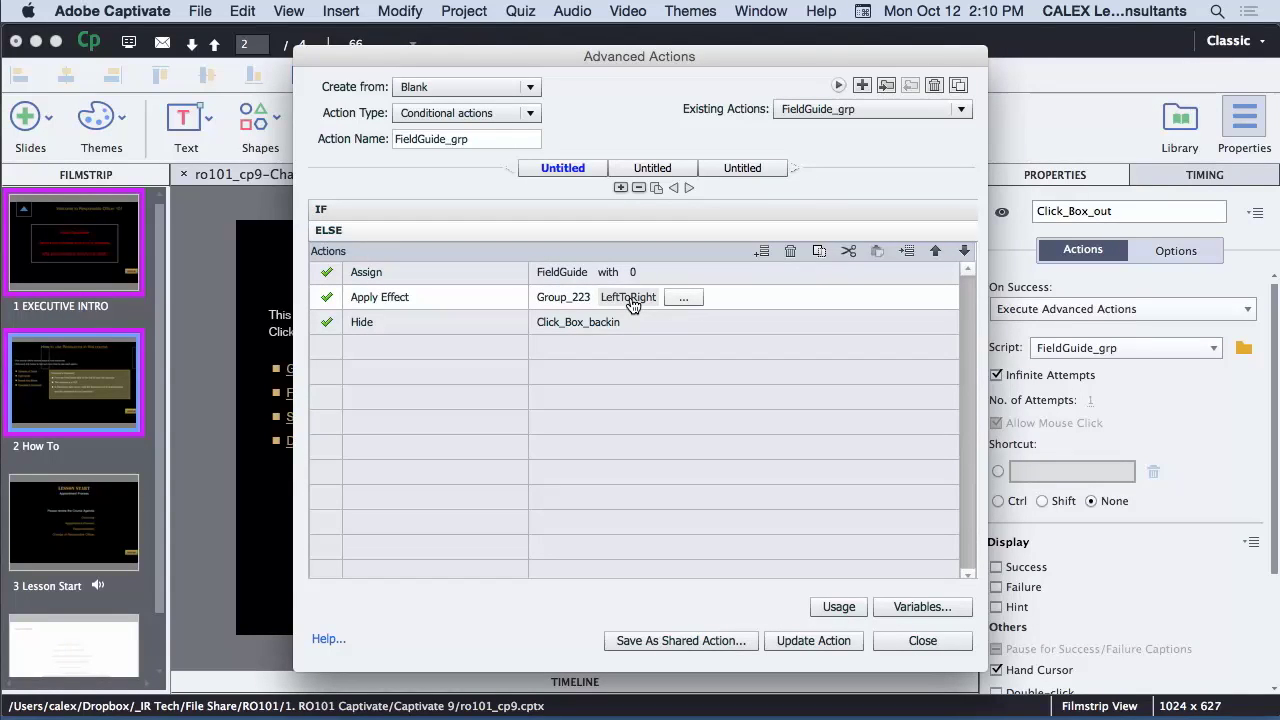
pyautogui.click(632, 299)
pyautogui.click(632, 297)
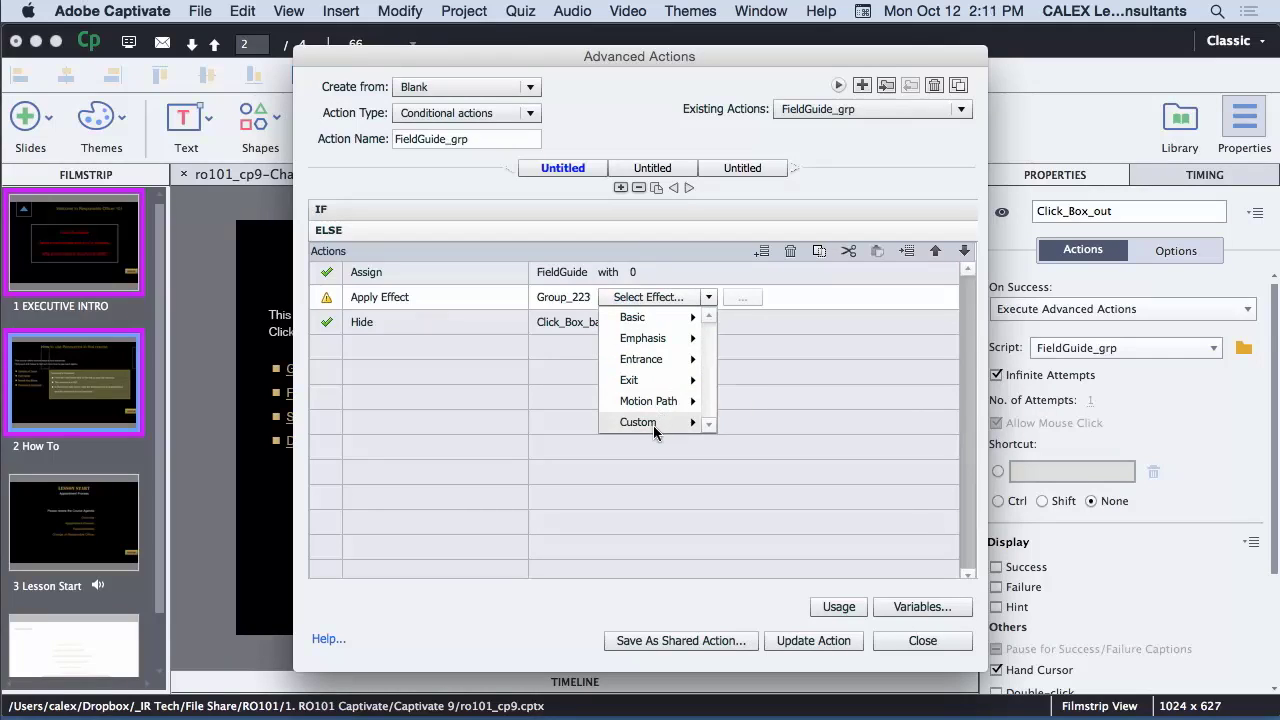
pyautogui.moveTo(653, 425)
pyautogui.click(748, 551)
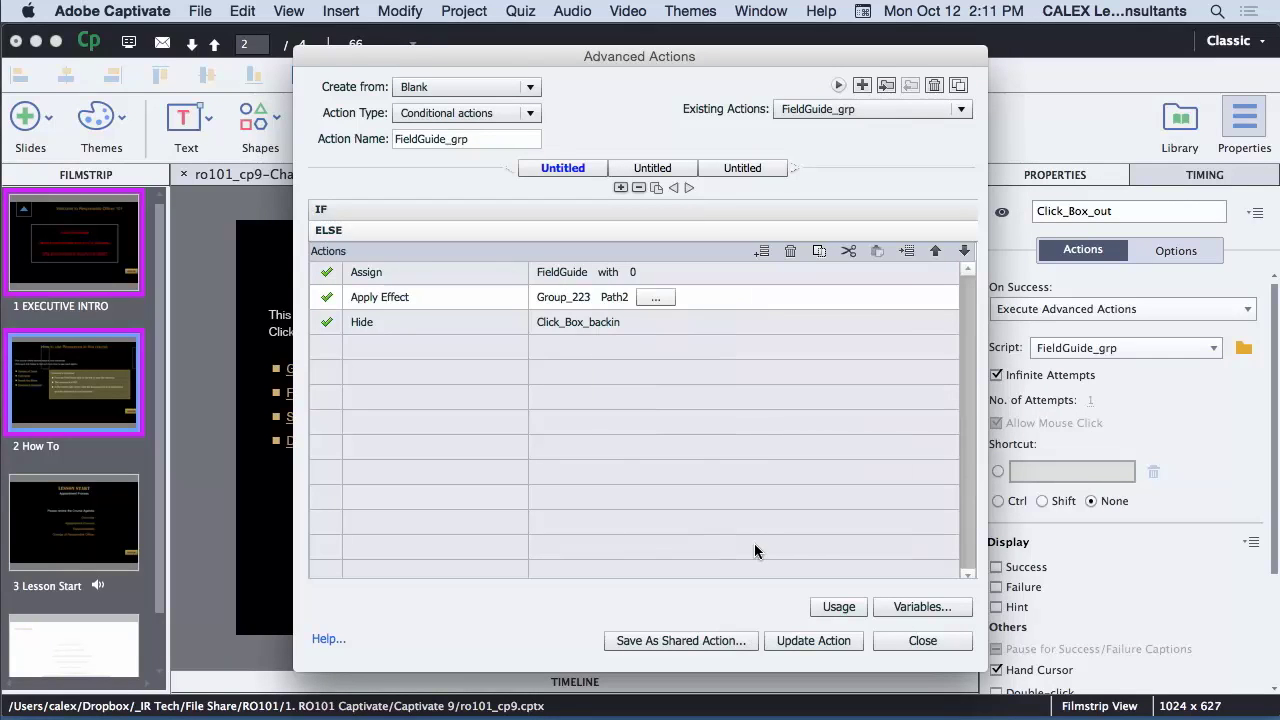
# Update the FieldGuide_grp action, confirm it, and close Advanced Actions
pyautogui.click(815, 642)
pyautogui.press('Return')
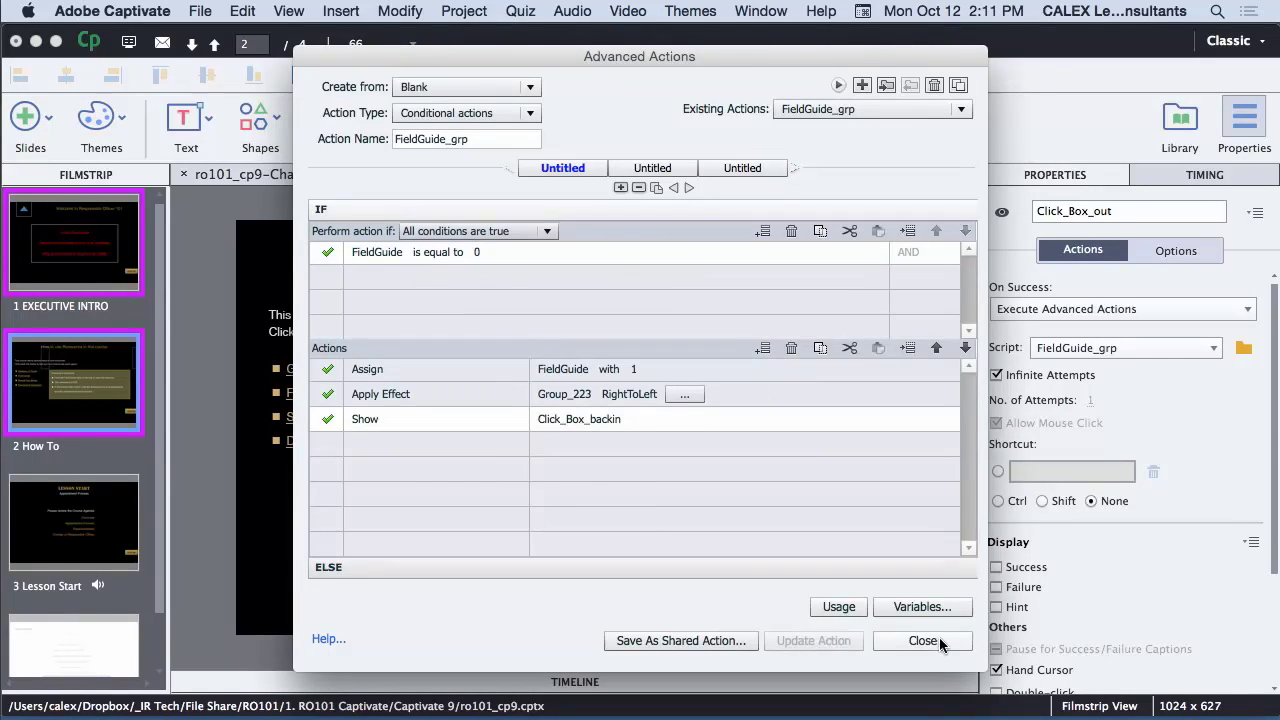
pyautogui.click(940, 641)
pyautogui.click(729, 133)
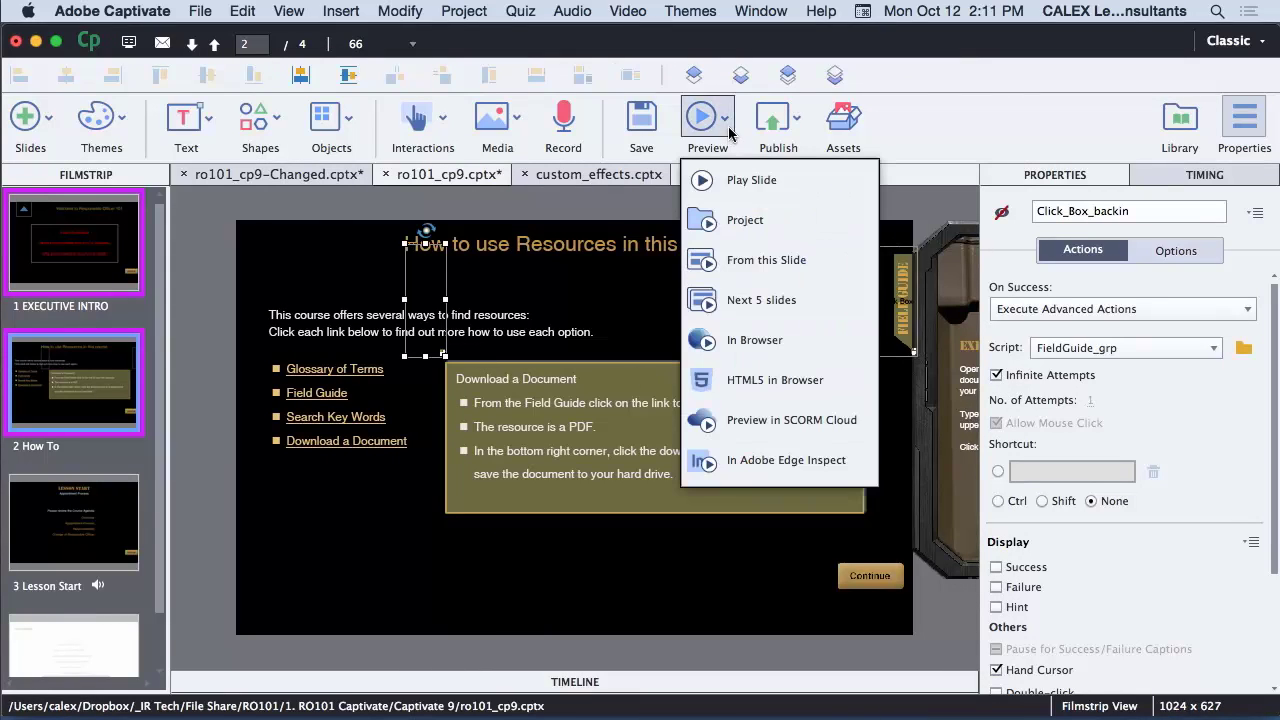
pyautogui.click(754, 341)
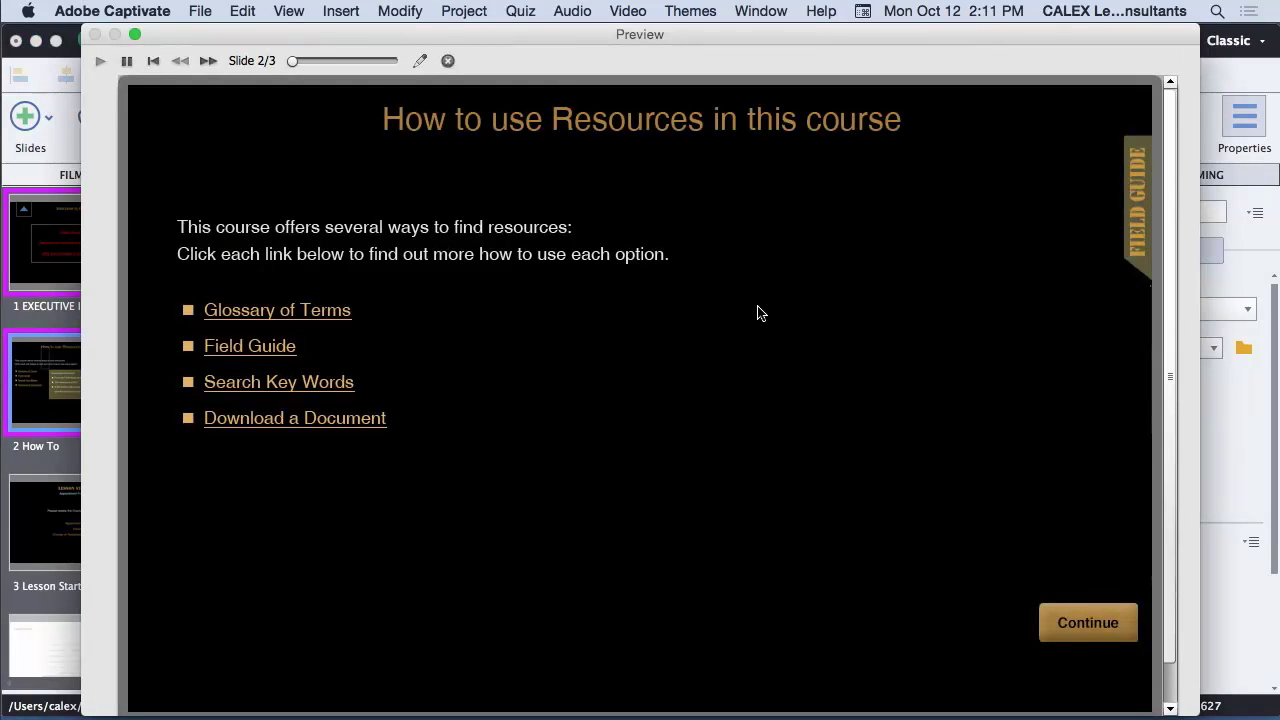
pyautogui.click(1140, 247)
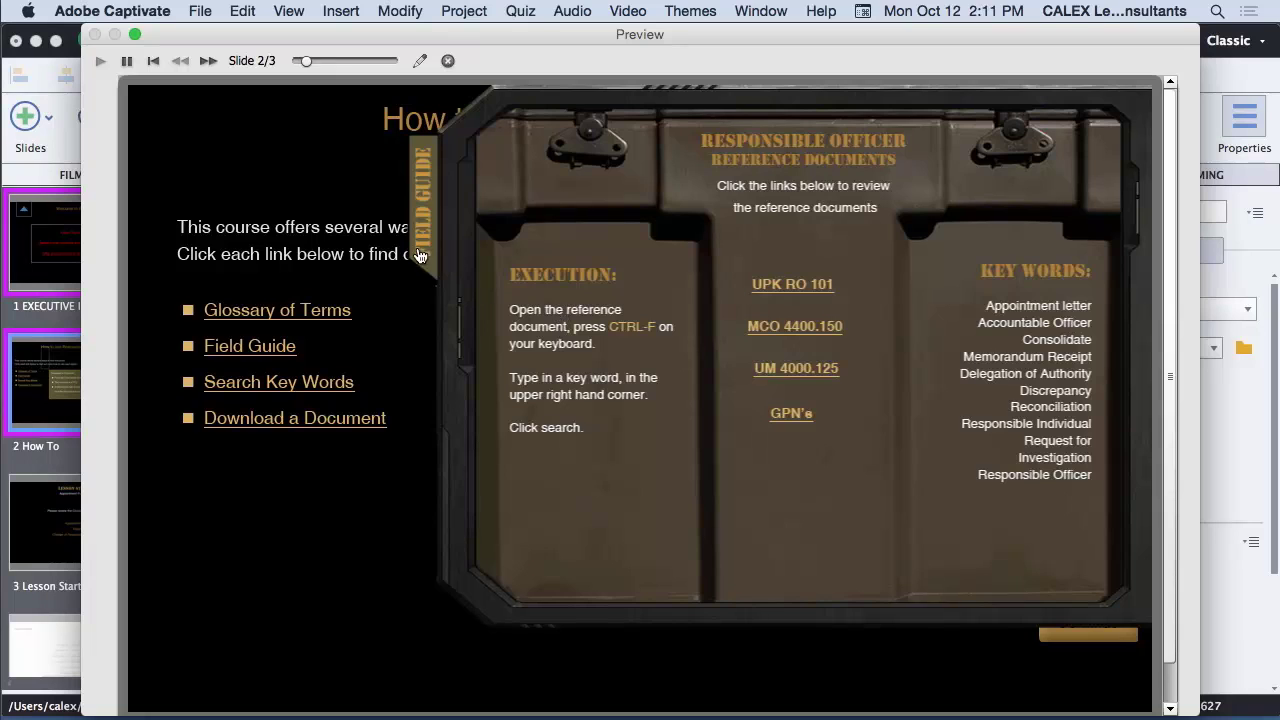
pyautogui.click(420, 256)
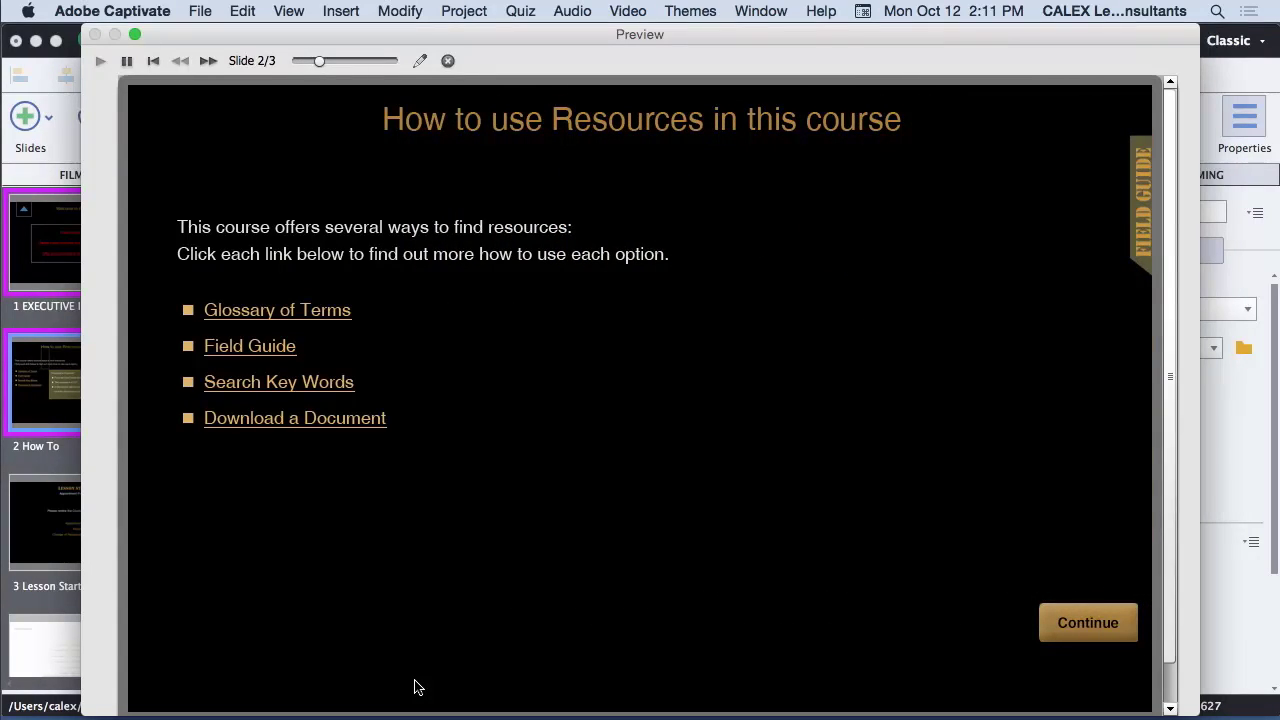
pyautogui.click(446, 63)
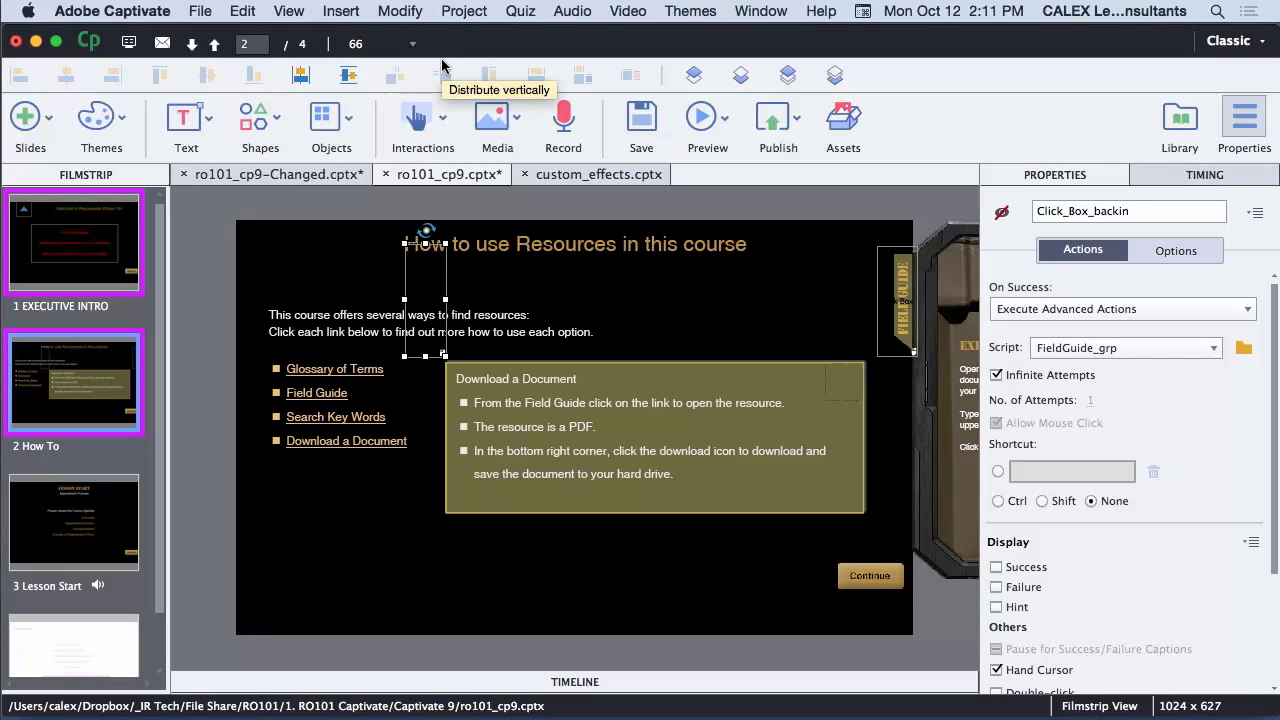